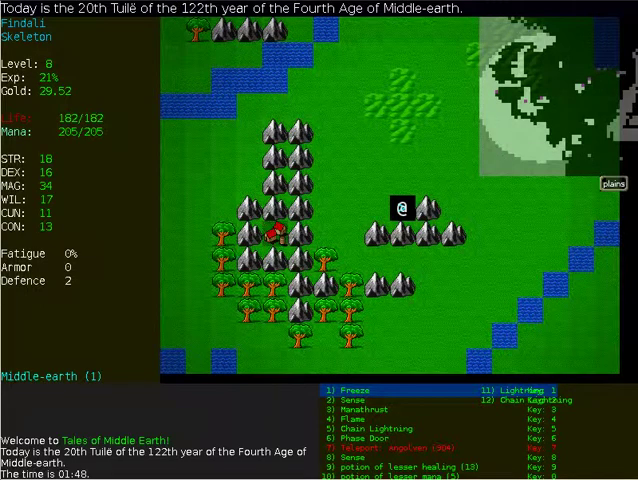
# - Enter the Maze from the world map and cast Sense to reveal nearby monsters
pyautogui.press('>')
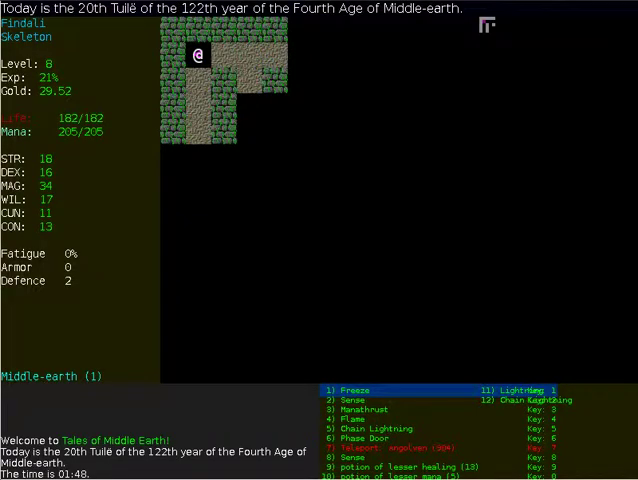
pyautogui.press('2')
pyautogui.press('Right')
pyautogui.press('Right')
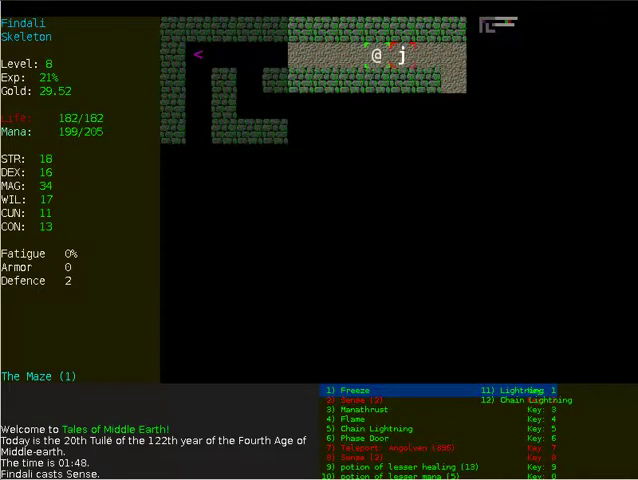
# - Burn the gelatinous cube with Flame and pick up the potion of lesser healing
pyautogui.press('4')
pyautogui.press('Right')
pyautogui.press('g')
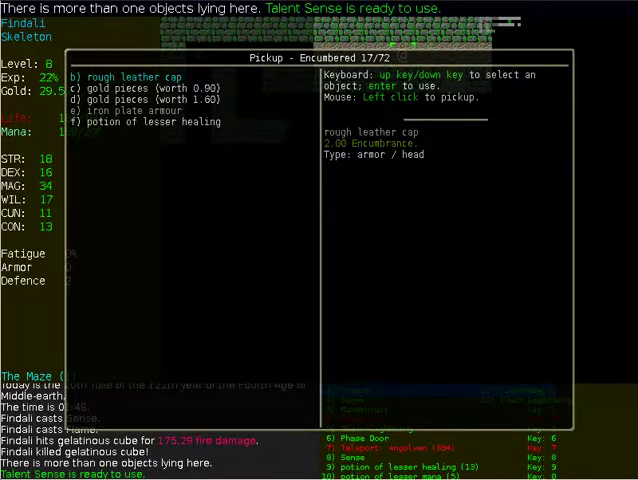
pyautogui.press('c')
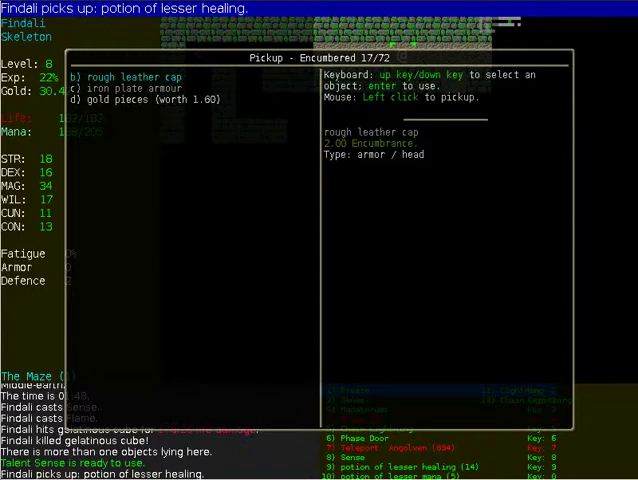
pyautogui.press('Escape')
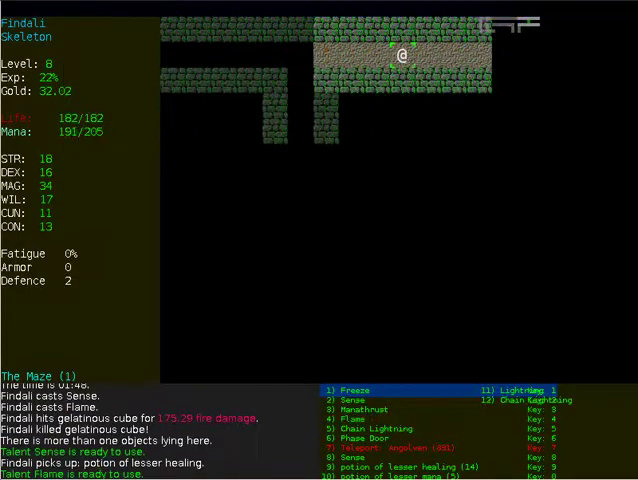
# - Manathrust the white wolf, then run south down the corridor casting Sense
pyautogui.press('3')
pyautogui.press('Return')
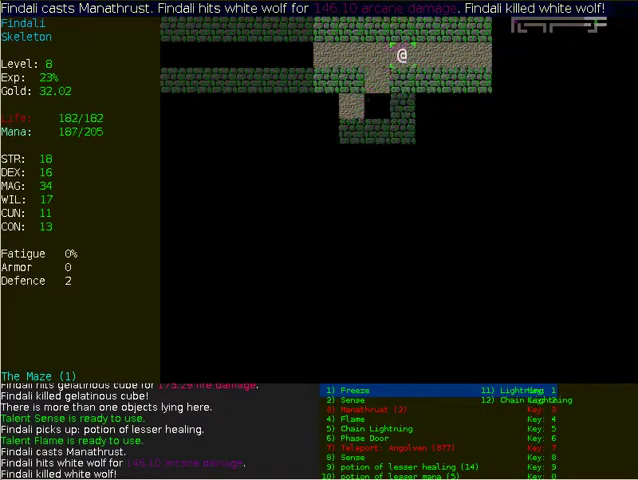
pyautogui.press('z')
pyautogui.press('z')
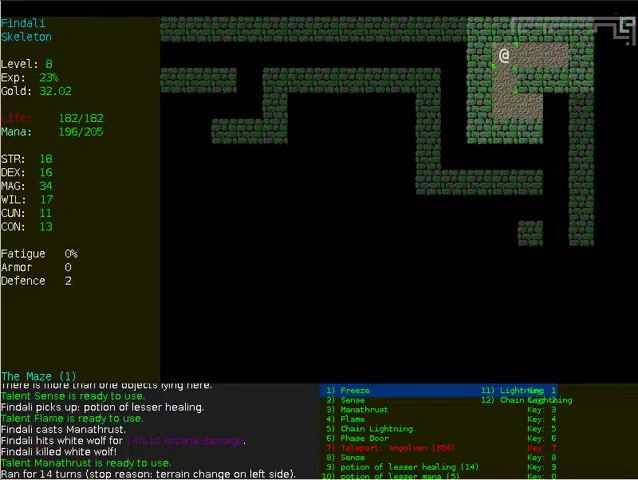
pyautogui.hotkey('shift', 'Down')
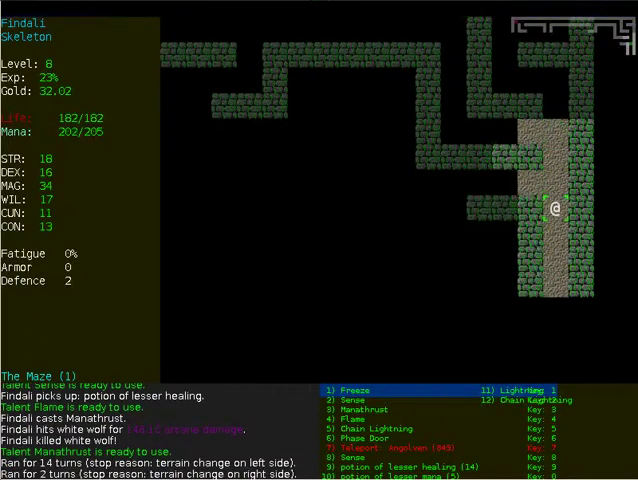
pyautogui.press('2')
pyautogui.hotkey('shift', 'Down')
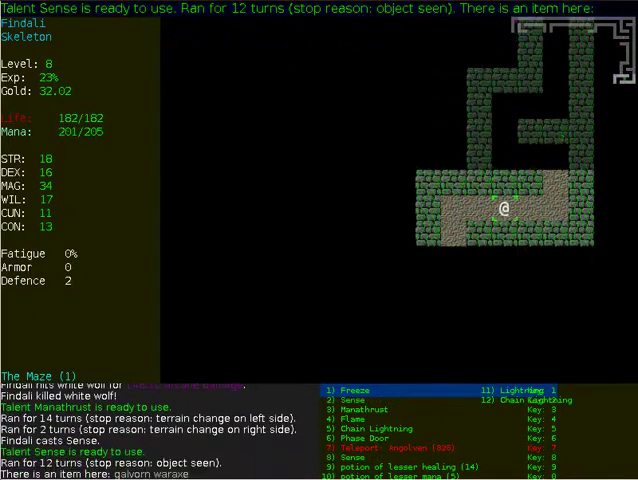
# - Kill the red ooze with Manathrust and walk over the iron boots
pyautogui.press('Left')
pyautogui.press('Left')
pyautogui.press('3')
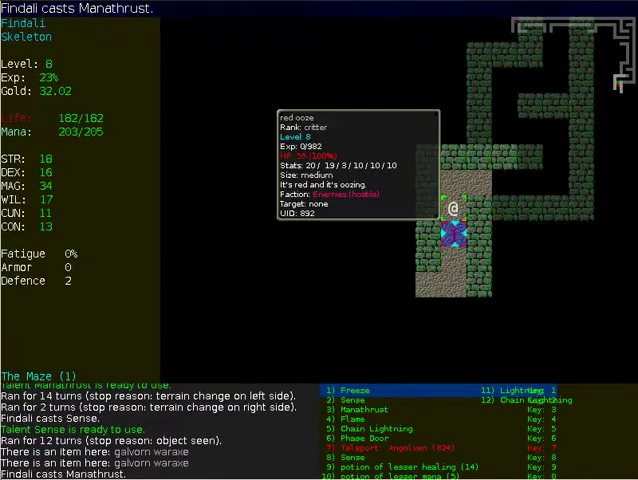
pyautogui.press('3')
pyautogui.press('Down')
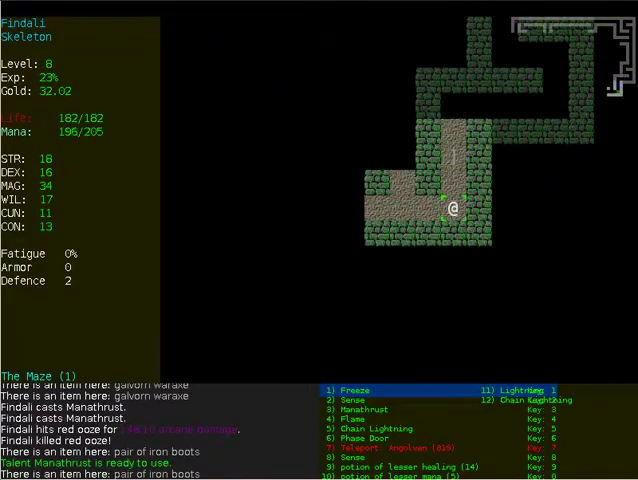
pyautogui.press('Left')
pyautogui.press('Left')
pyautogui.press('Left')
pyautogui.press('Left')
pyautogui.press('Left')
# - Kill the thief with Flame and pick up the gold pieces it dropped
pyautogui.press('Up')
pyautogui.press('Up')
pyautogui.press('Up')
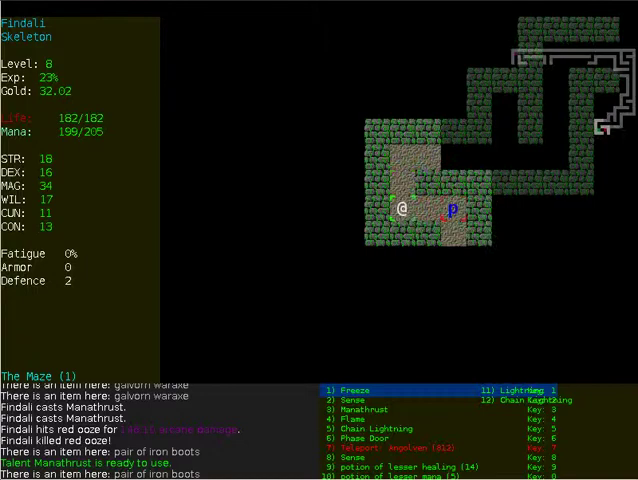
pyautogui.press('4')
pyautogui.press('4')
pyautogui.press('Right')
pyautogui.press('Right')
pyautogui.press('Right')
pyautogui.press('g')
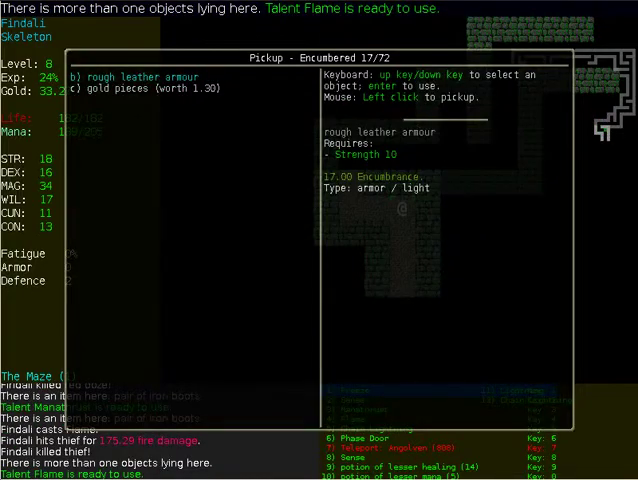
pyautogui.press('c')
pyautogui.press('Escape')
# - Flame the large brown snake, then run west along the corridor
pyautogui.press('Up')
pyautogui.press('Up')
pyautogui.press('4')
pyautogui.press('Down')
pyautogui.press('Down')
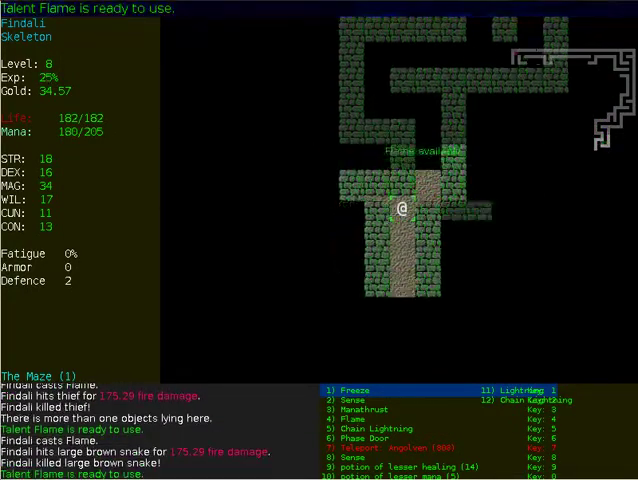
pyautogui.press('Down')
pyautogui.press('Down')
pyautogui.press('Down')
pyautogui.press('Down')
pyautogui.hotkey('shift', 'Left')
# - Kill the king cobra with Flame, rest to full, Sense, and run east
pyautogui.press('4')
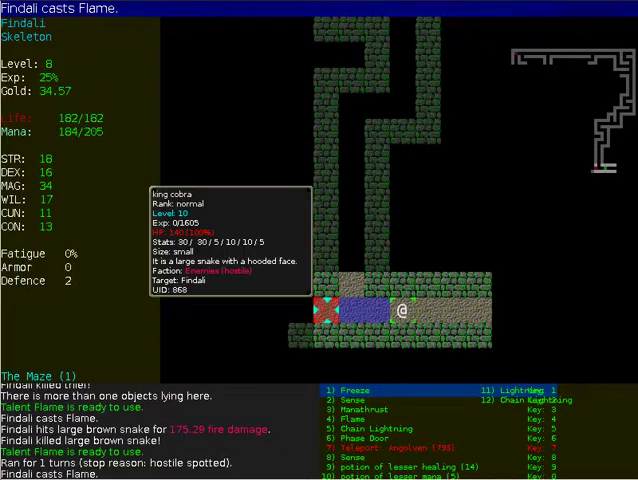
pyautogui.hotkey('shift', 'r')
pyautogui.press('2')
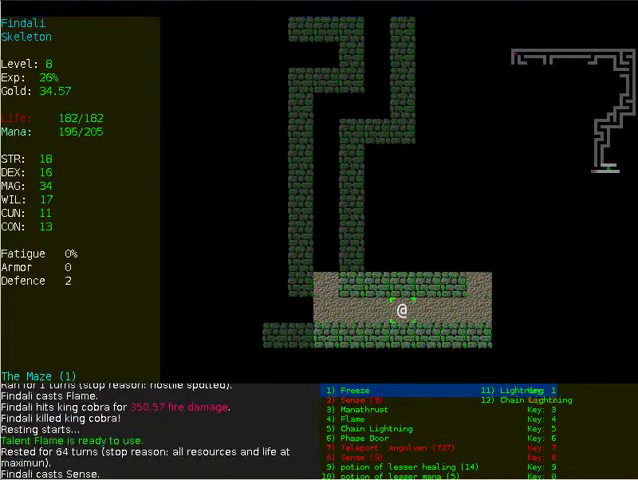
pyautogui.hotkey('shift', 'Right')
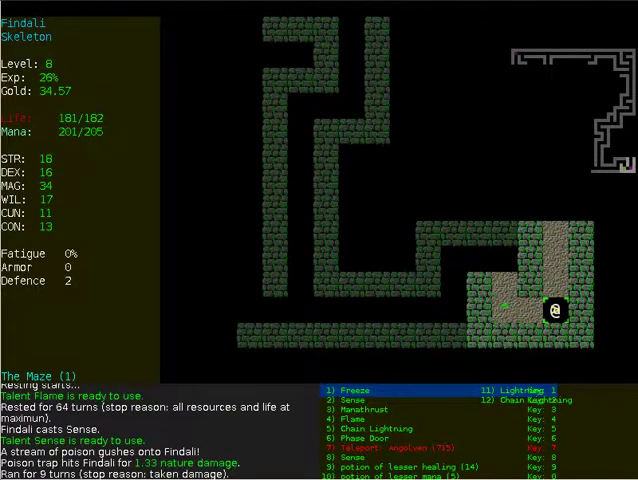
# - Sense monsters, burn the green jelly with Flame, rest, and step onto the gold
pyautogui.press('2')
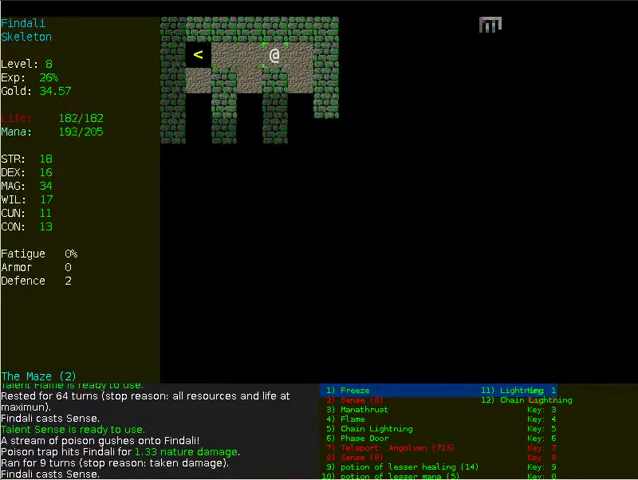
pyautogui.hotkey('shift', 'Down')
pyautogui.press('4')
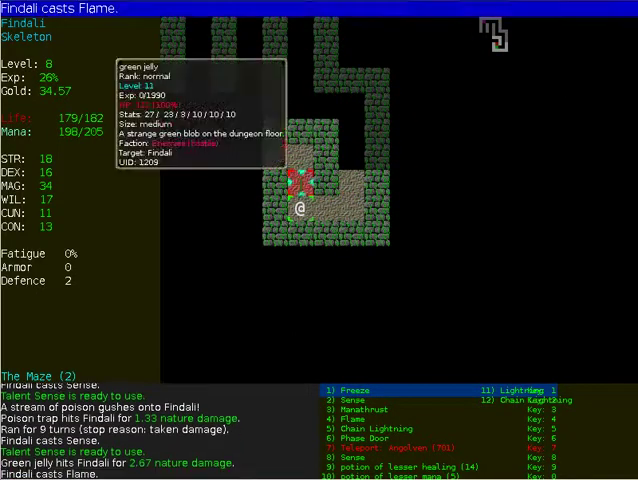
pyautogui.hotkey('shift', 'r')
pyautogui.press('Up')
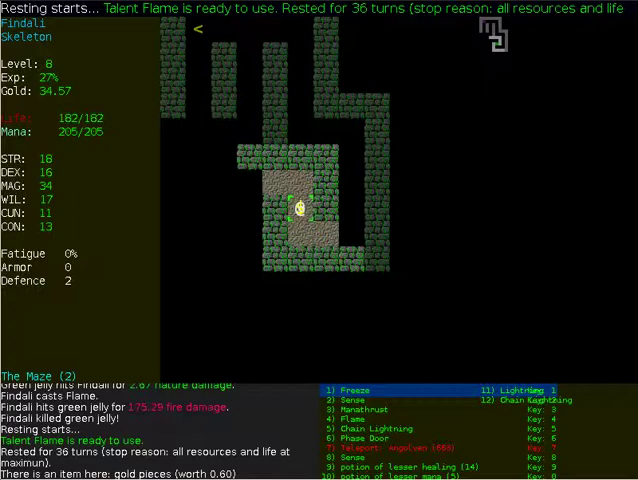
# - Flame the giant red ant, then run east, resting after the acid trap
pyautogui.hotkey('shift', 'Left')
pyautogui.hotkey('shift', 'Up')
pyautogui.press('4')
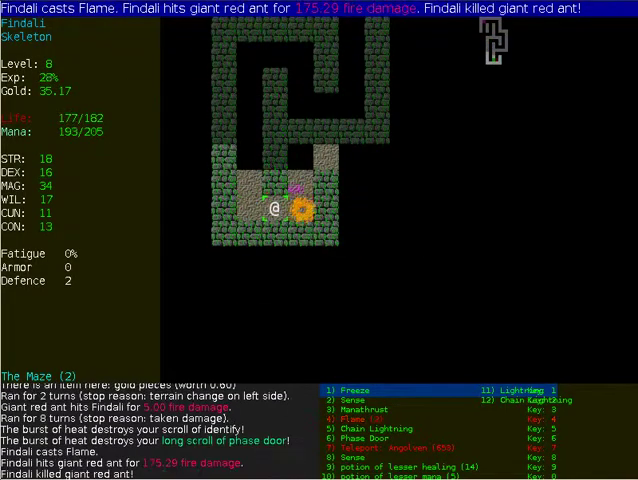
pyautogui.hotkey('shift', 'r')
pyautogui.hotkey('shift', 'Up')
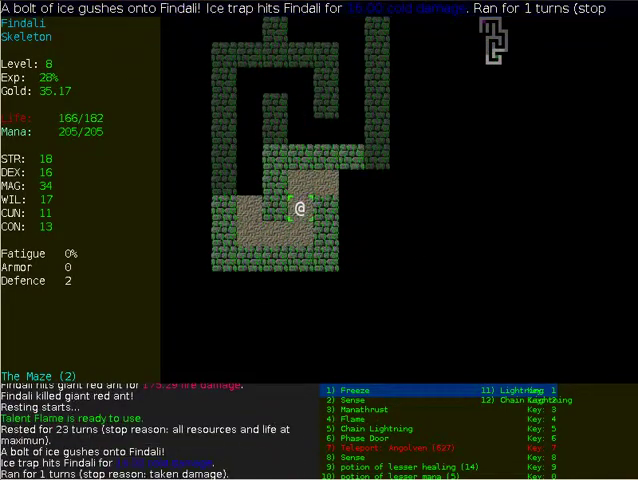
pyautogui.hotkey('shift', 'r')
pyautogui.hotkey('shift', 'Right')
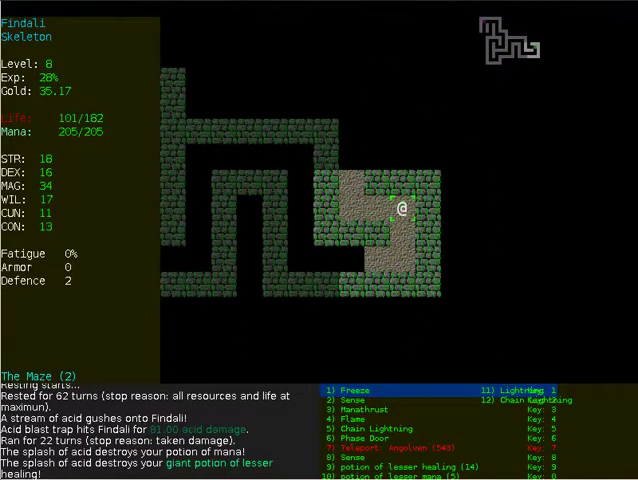
pyautogui.hotkey('shift', 'r')
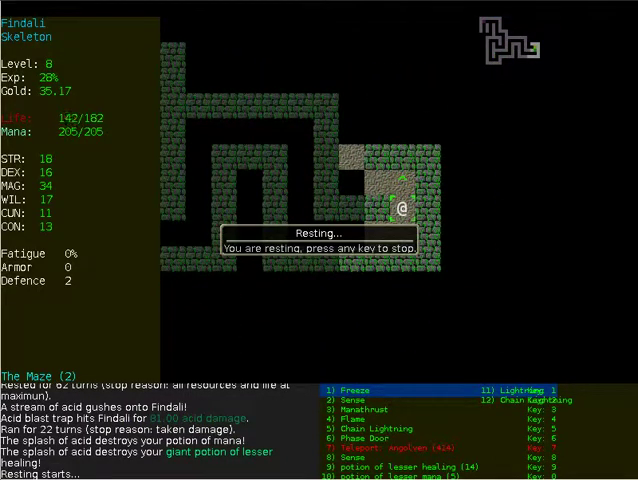
# - Kill the large white snake with Flame, rest, and run on through the corridor
pyautogui.hotkey('shift', 'Up')
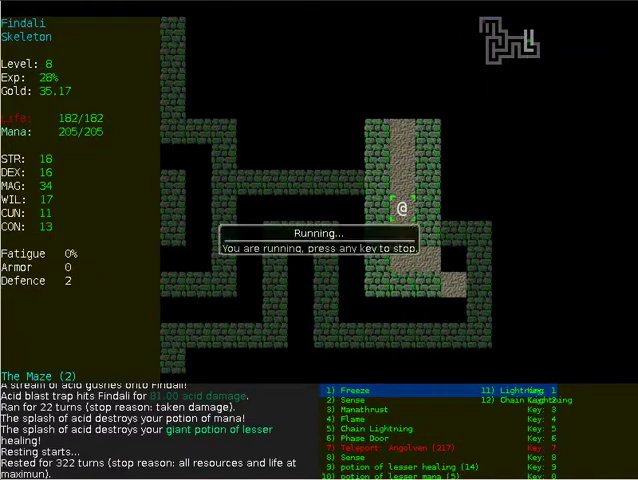
pyautogui.press('4')
pyautogui.press('Return')
pyautogui.hotkey('shift', 'r')
pyautogui.hotkey('shift', 'Up')
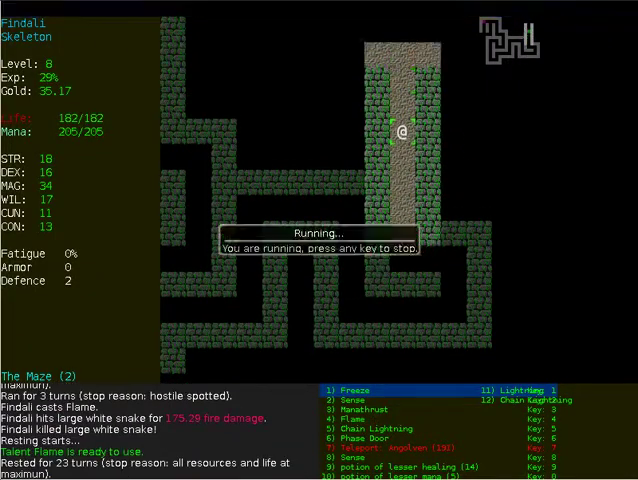
pyautogui.hotkey('shift', 'Left')
# - Flame the white worm mass and pick up the potion of lesser mana
pyautogui.press('Down')
pyautogui.press('4')
pyautogui.press('Return')
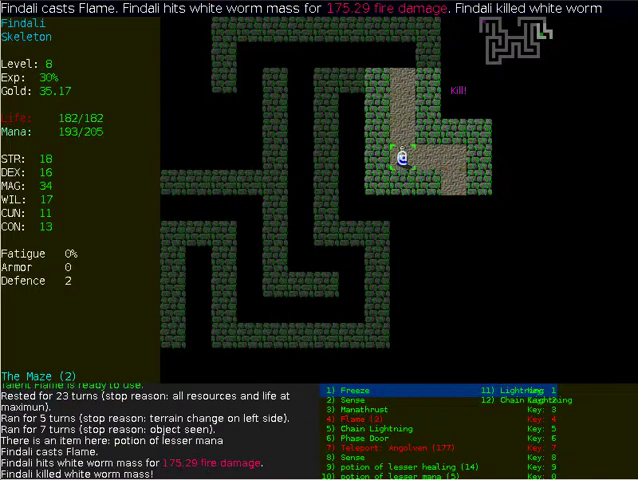
pyautogui.press('g')
pyautogui.hotkey('shift', 'Right')
# - Sense monsters, burn the white jelly, rest for mana, and move onto the gold
pyautogui.press('2')
pyautogui.hotkey('shift', 'Down')
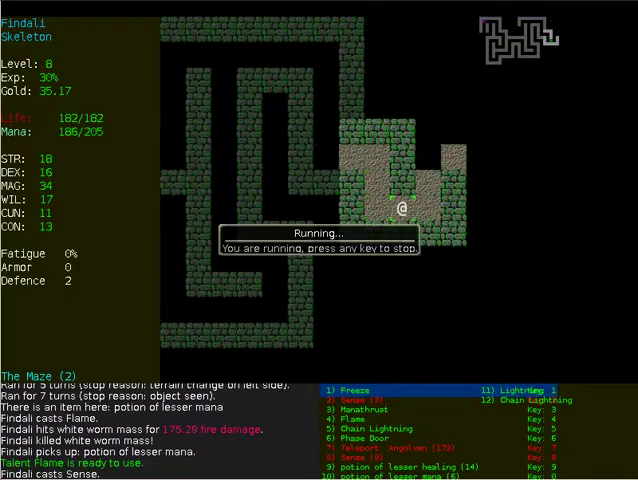
pyautogui.press('4')
pyautogui.press('Return')
pyautogui.hotkey('shift', 'r')
pyautogui.press('KP_9')
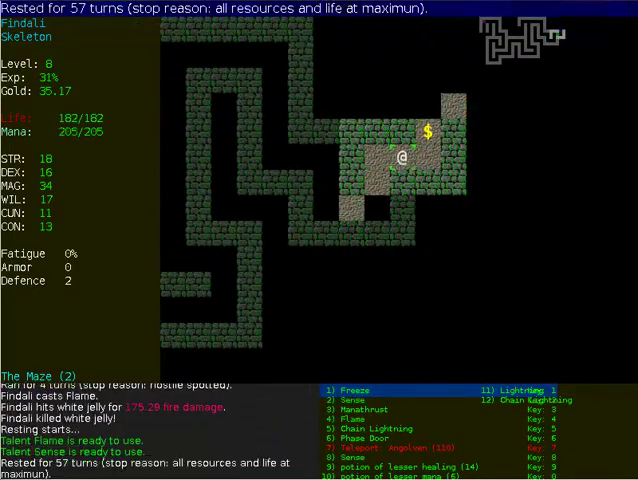
pyautogui.press('KP_9')
# - Finish the green jelly, rest, and kill the great wolf in the next room
pyautogui.hotkey('shift', 'Down')
pyautogui.hotkey('shift', 'Down')
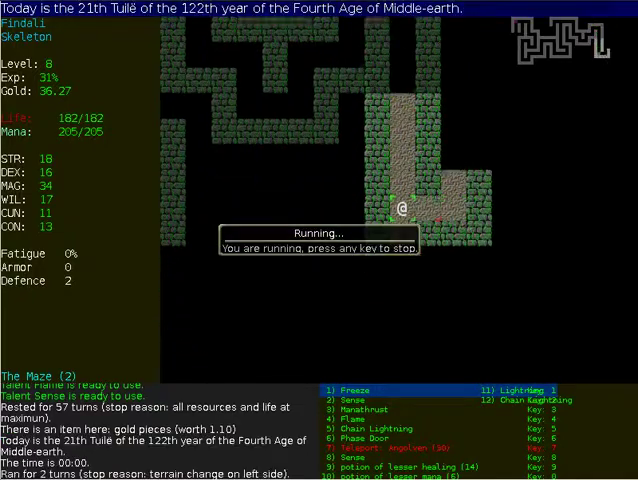
pyautogui.press('4')
pyautogui.press('Return')
pyautogui.hotkey('shift', 'r')
pyautogui.hotkey('shift', 'Right')
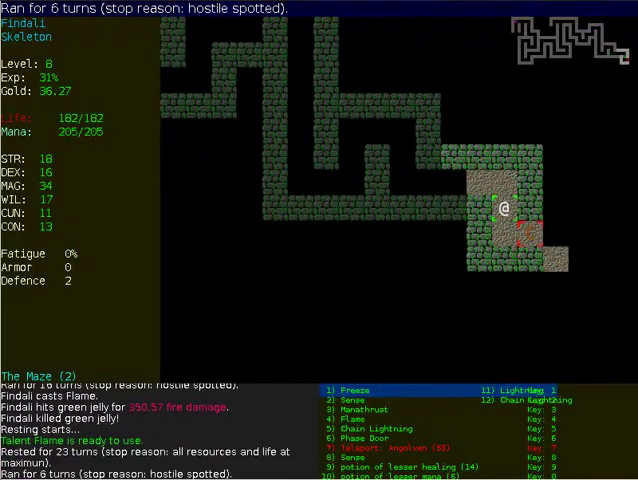
pyautogui.press('4')
pyautogui.press('Return')
# - Step onto the scroll of light, then kill the blue jelly with Flame
pyautogui.press('KP_3')
pyautogui.press('KP_2')
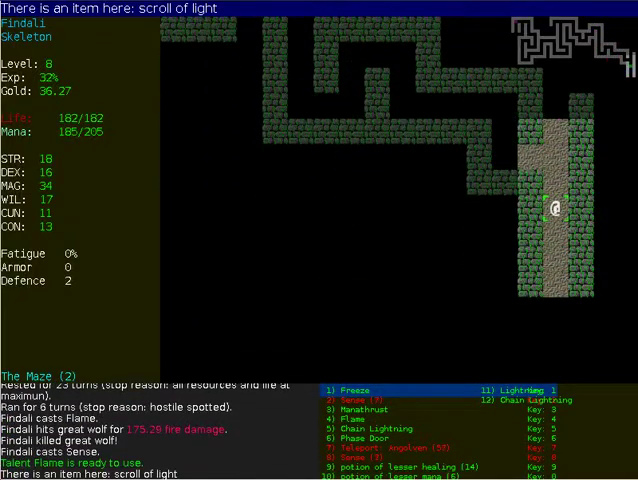
pyautogui.hotkey('shift', 'Down')
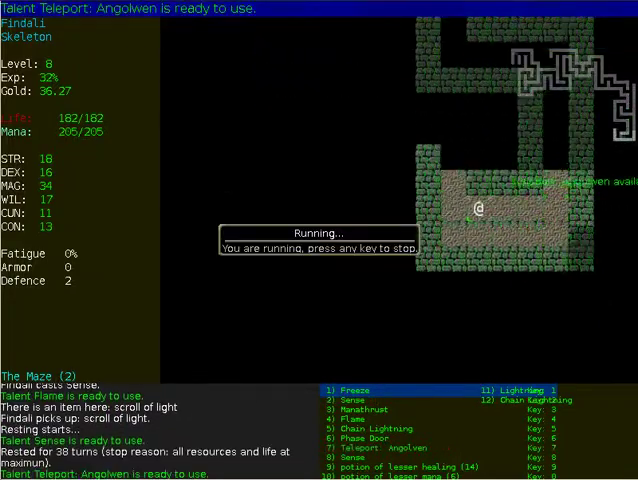
pyautogui.press('4')
pyautogui.press('Return')
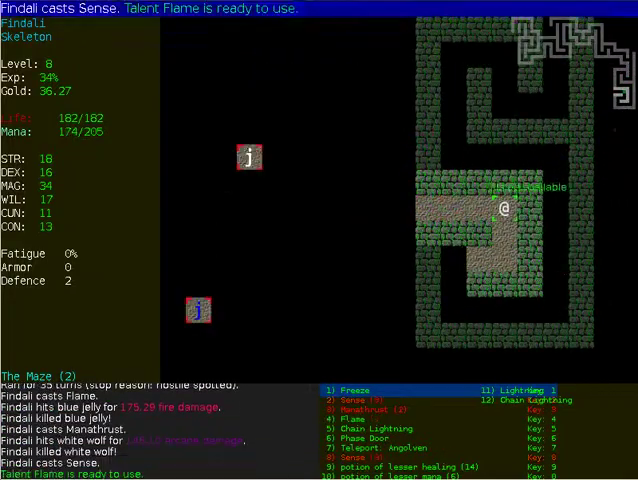
# - Run on, rest, and kill the black ooze with Flame before resting again
pyautogui.hotkey('shift', 'Left')
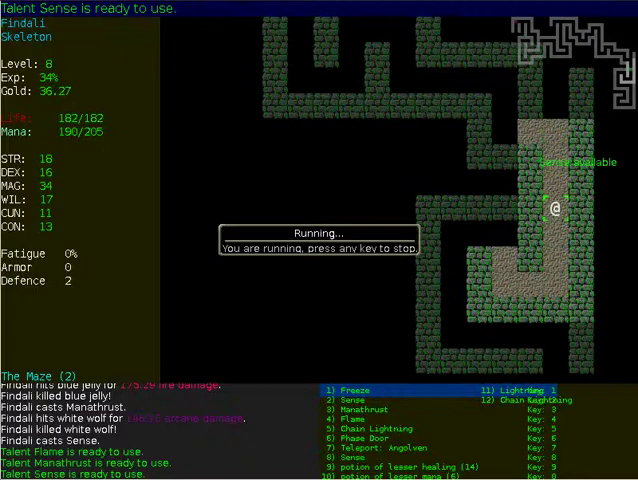
pyautogui.hotkey('shift', 'r')
pyautogui.hotkey('shift', 'Up')
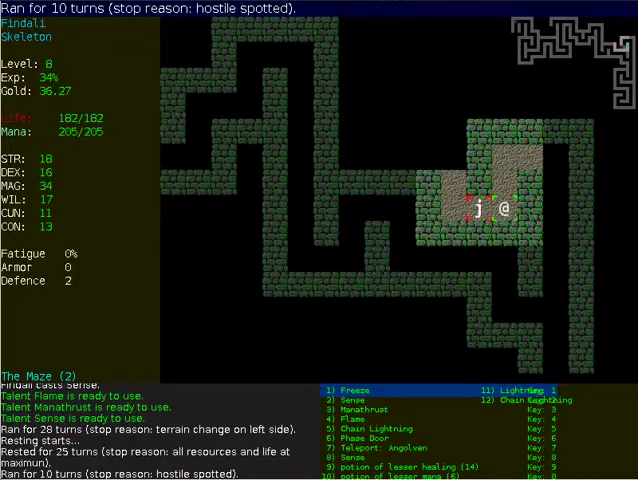
pyautogui.press('4')
pyautogui.press('Return')
pyautogui.hotkey('shift', 'r')
# - Step clear of the ice trap, heal by resting, and run up to the top room
pyautogui.hotkey('shift', 'Left')
pyautogui.press('KP_1')
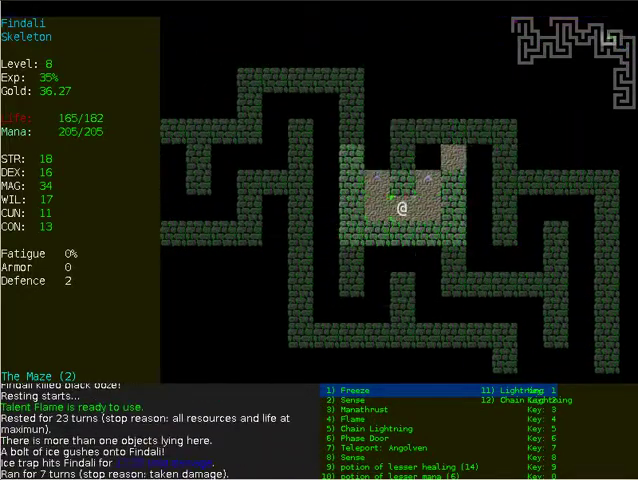
pyautogui.press('Left')
pyautogui.hotkey('shift', 'r')
pyautogui.hotkey('shift', 'Up')
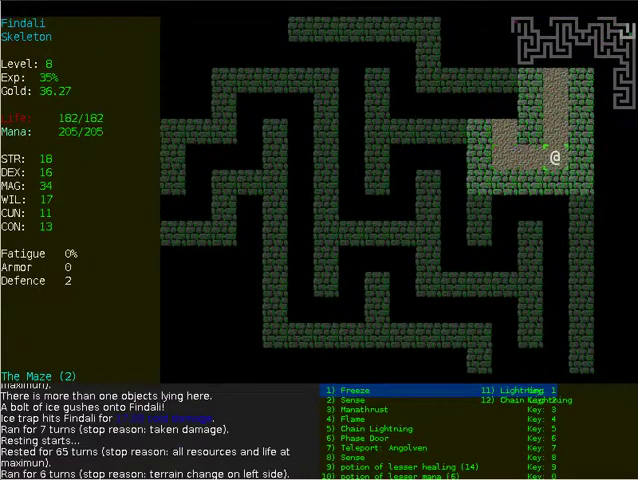
pyautogui.hotkey('shift', 'Up')
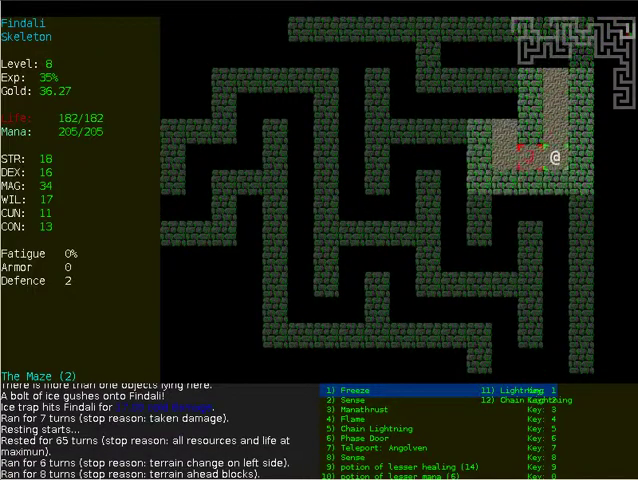
# - Kill the rattlesnake with Flame and head down the passage past the spotted trap
pyautogui.press('4')
pyautogui.hotkey('shift', 'Left')
pyautogui.hotkey('shift', 'Down')
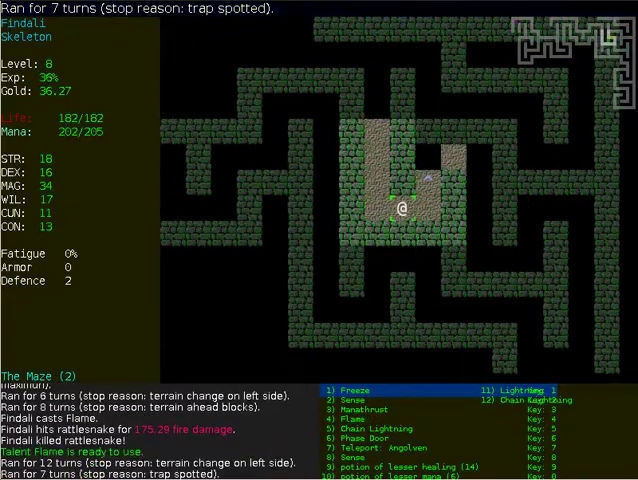
pyautogui.press('Up')
pyautogui.press('Down')
pyautogui.press('Down')
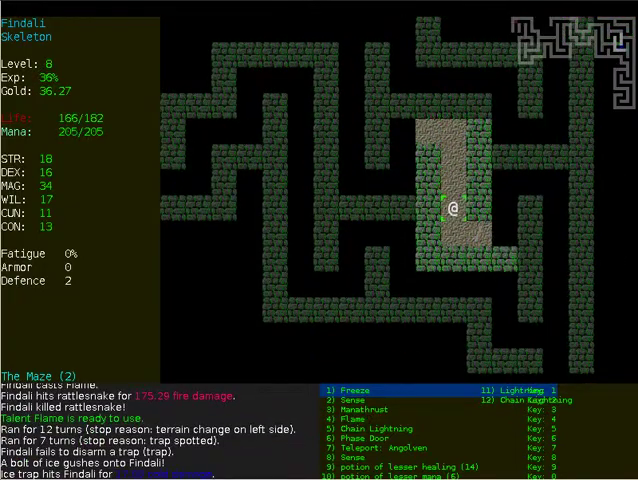
# - Stand on the pile of objects and pick up the gold pieces
pyautogui.press('Right')
pyautogui.press('Left')
pyautogui.press('g')
pyautogui.press('c')
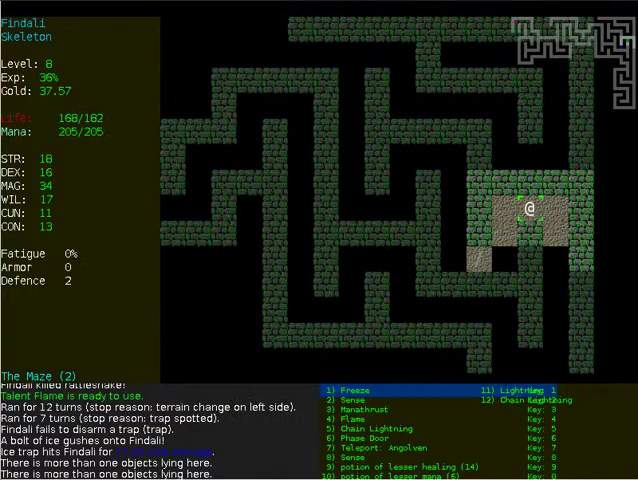
pyautogui.press('Right')
pyautogui.press('Right')
# - Run along the corridor and rest to restore life after the acid trap
pyautogui.press('Down')
pyautogui.press('Left')
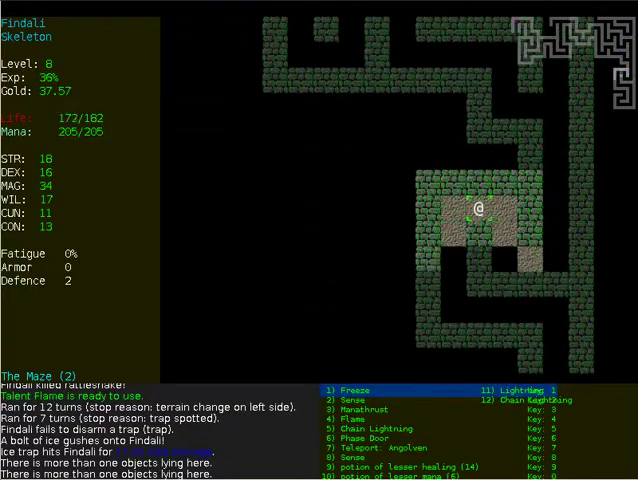
pyautogui.hotkey('shift', 'Down')
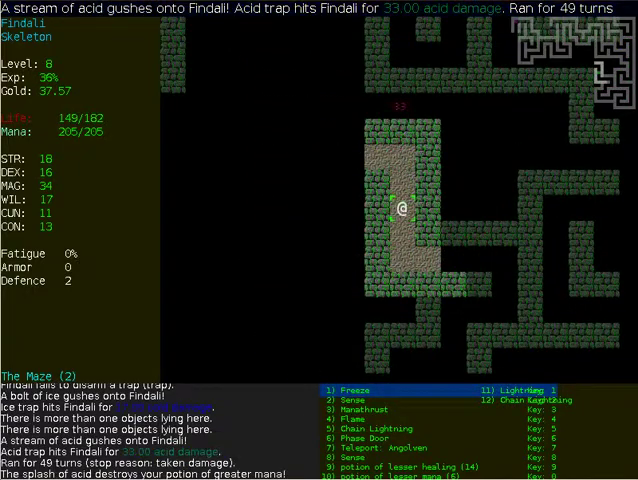
pyautogui.hotkey('shift', 'r')
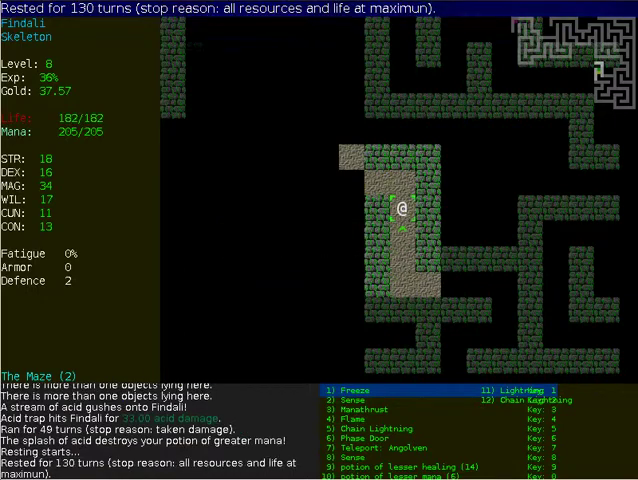
pyautogui.press('Right')
# - Flame a nearby enemy, pass the rough leather sling, and rest after the ice trap
pyautogui.hotkey('shift', 'Down')
pyautogui.press('4')
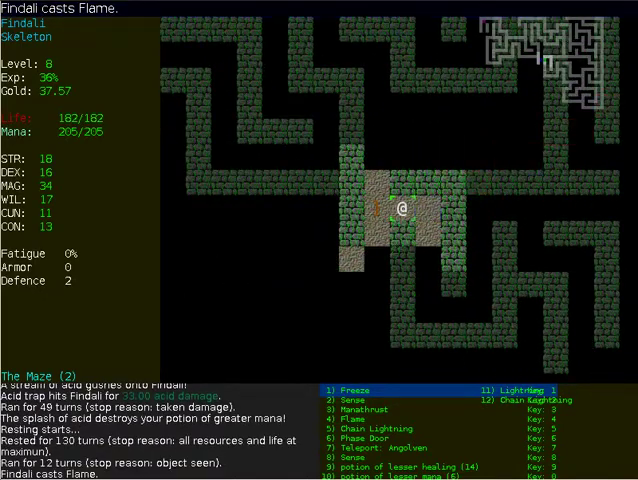
pyautogui.press('Left')
pyautogui.press('z')
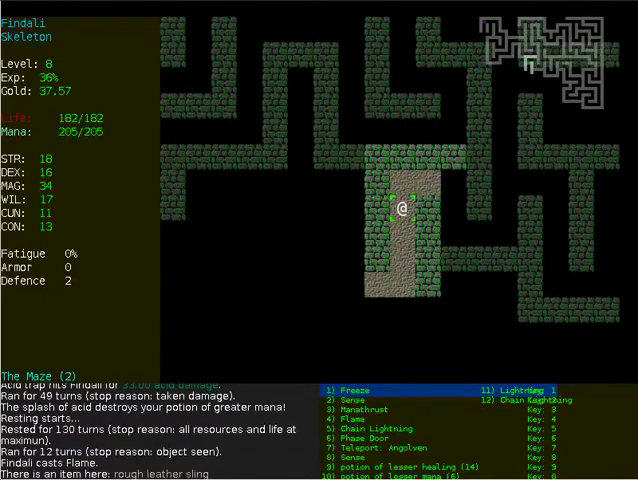
pyautogui.press('Left')
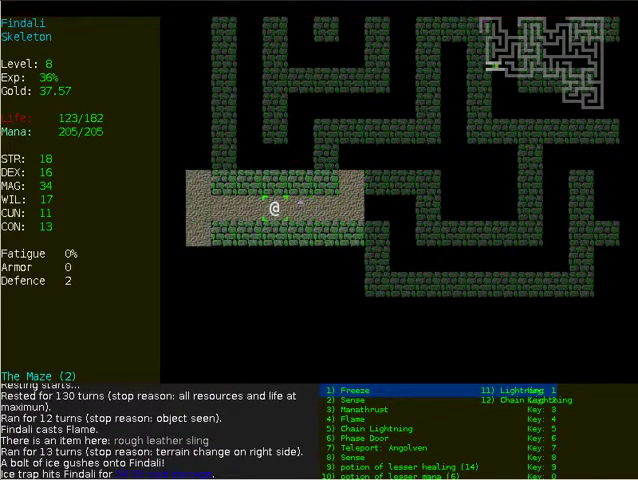
pyautogui.hotkey('shift', 'r')
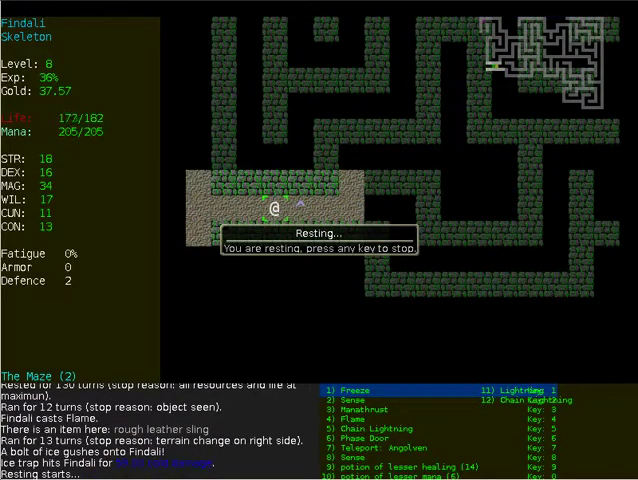
# - Kill the warg and the white jelly with Flame, stepping onto the dropped gold
pyautogui.hotkey('shift', 'Left')
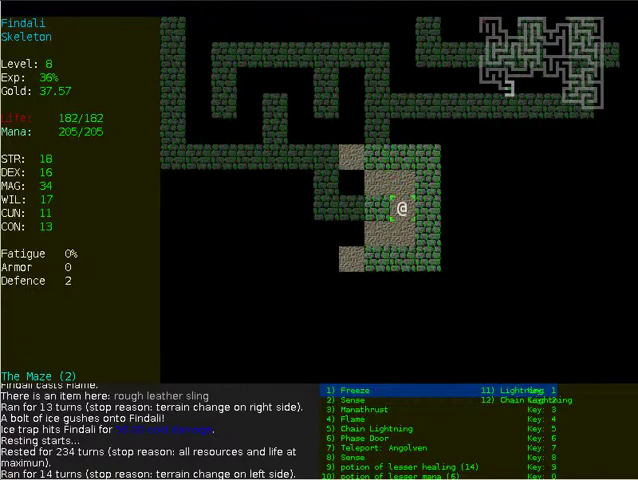
pyautogui.hotkey('shift', 'Down')
pyautogui.hotkey('shift', 'Right')
pyautogui.press('4')
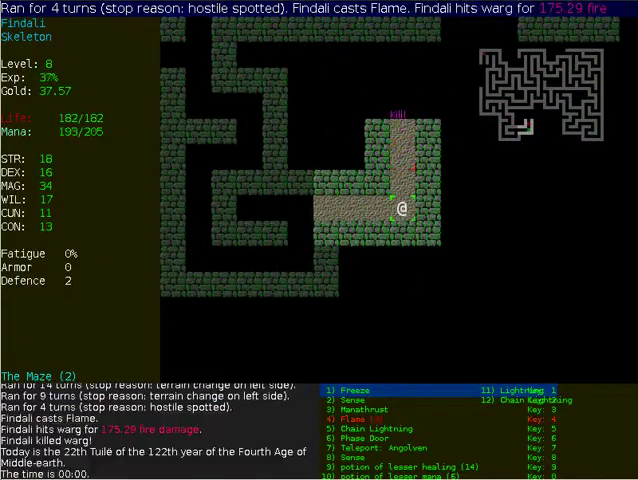
pyautogui.hotkey('shift', 'Up')
pyautogui.press('4')
pyautogui.press('Down')
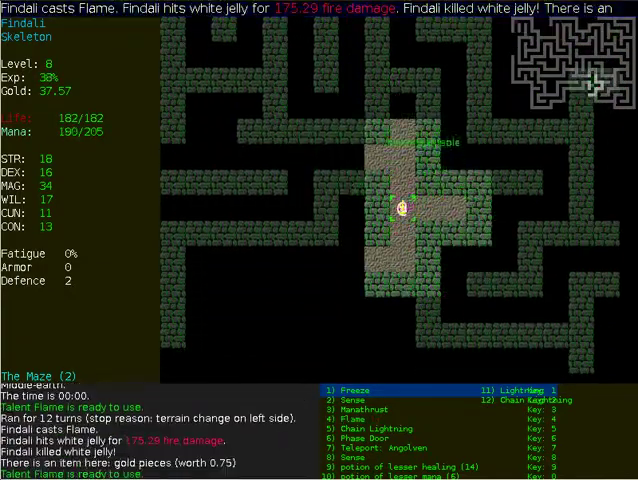
pyautogui.hotkey('shift', 'Right')
# - Pick up the potion of lesser healing and kill the blue jelly with Flame
pyautogui.hotkey('shift', 'Up')
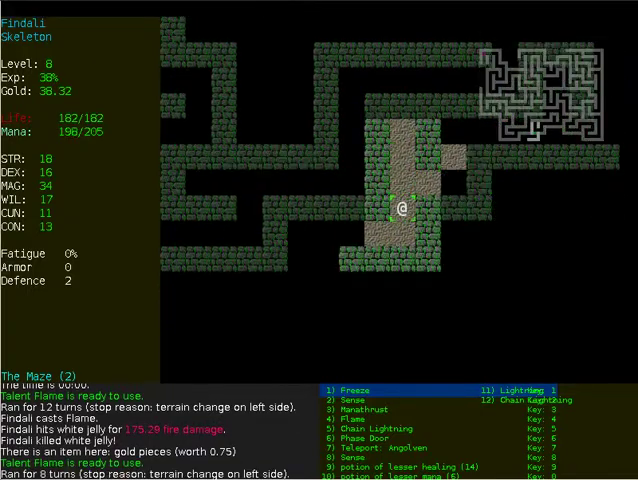
pyautogui.press('Up')
pyautogui.press('Right')
pyautogui.press('g')
pyautogui.hotkey('shift', 'Down')
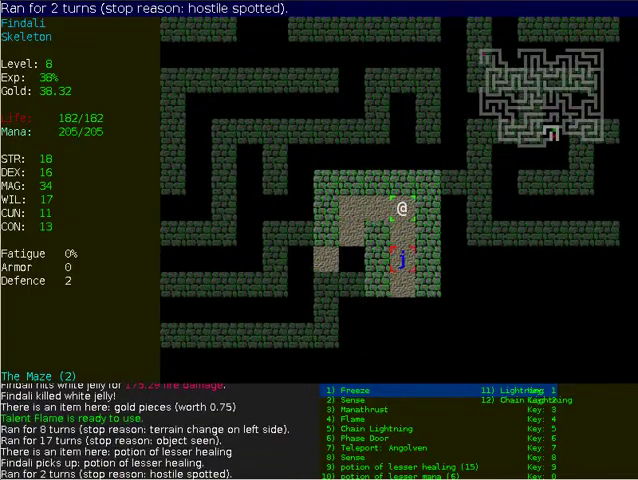
pyautogui.press('4')
pyautogui.hotkey('shift', 'Down')
# - Pass the rough leather armour, kill the copperhead snake, rest, and reach the stairs down
pyautogui.press('Down')
pyautogui.hotkey('shift', 'Down')
pyautogui.hotkey('shift', 'Left')
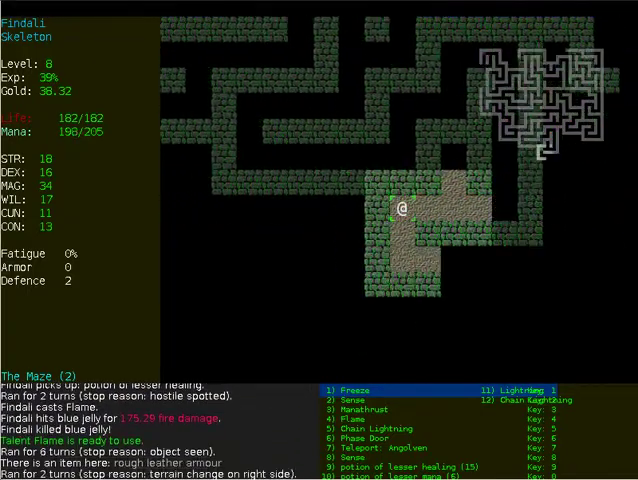
pyautogui.press('Down')
pyautogui.hotkey('shift', 'Down')
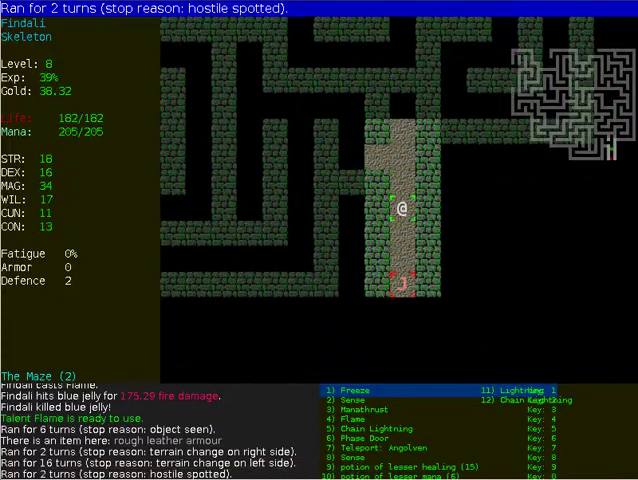
pyautogui.press('4')
pyautogui.hotkey('shift', 'r')
pyautogui.hotkey('shift', 'Down')
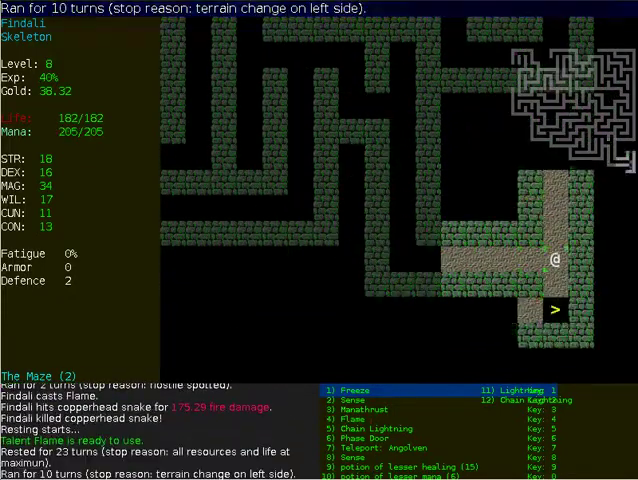
pyautogui.press('Down')
# - Descend to Maze 3, kill the blue ooze (Manathrust) and rogue (Flame), then rest
pyautogui.hotkey('shift', '.')
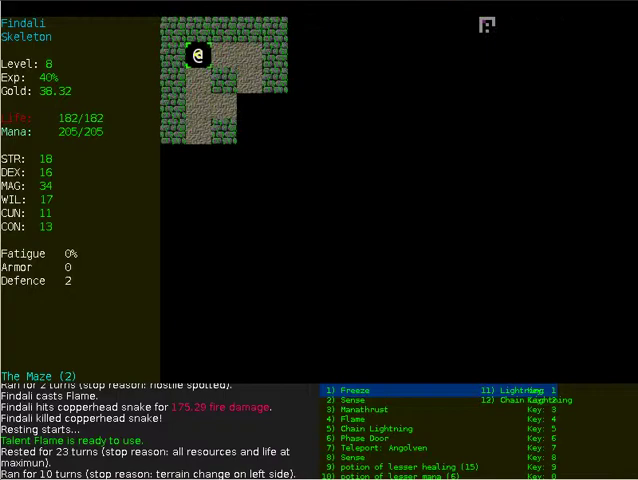
pyautogui.hotkey('shift', 'Down')
pyautogui.hotkey('shift', 'Down')
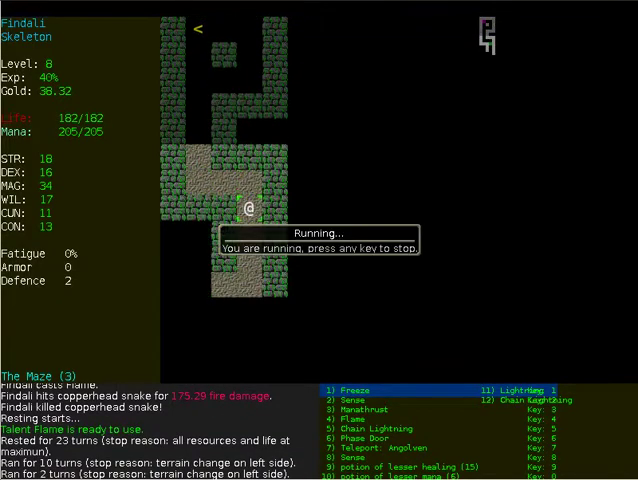
pyautogui.hotkey('shift', 'Right')
pyautogui.press('3')
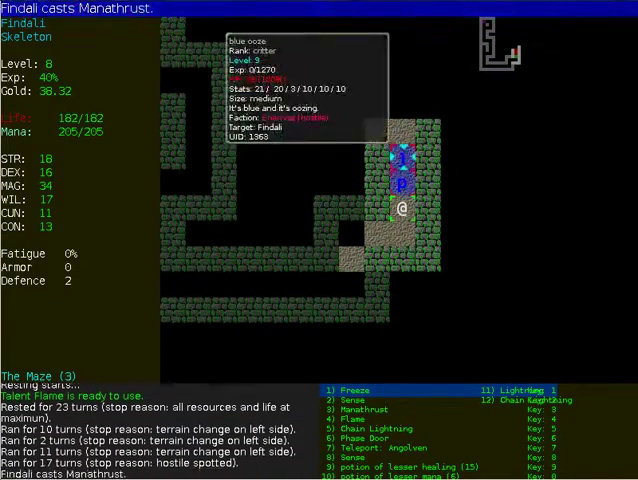
pyautogui.press('4')
pyautogui.hotkey('shift', 'r')
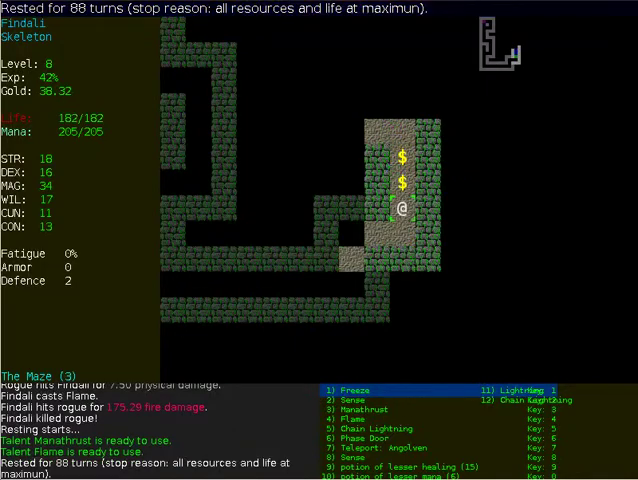
# - Collect the dropped gold and run onward through the maze corridors
pyautogui.press('Up')
pyautogui.press('g')
pyautogui.press('Up')
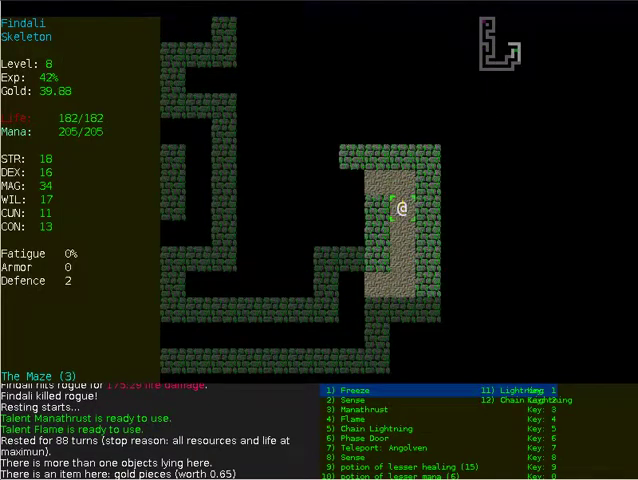
pyautogui.hotkey('shift', 'Up')
pyautogui.hotkey('shift', 'Left')
pyautogui.hotkey('shift', 'Up')
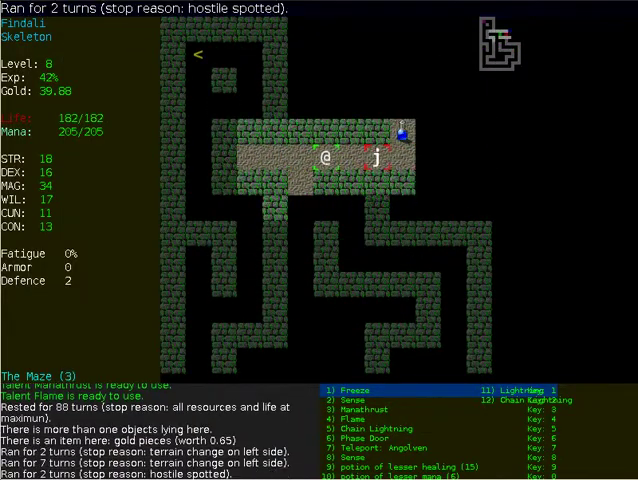
# - Kill the white ooze, rest, and pick up potions of lesser healing and lesser mana
pyautogui.press('3')
pyautogui.hotkey('shift', 'r')
pyautogui.press('Right')
pyautogui.press('Right')
pyautogui.press('g')
pyautogui.press('a')
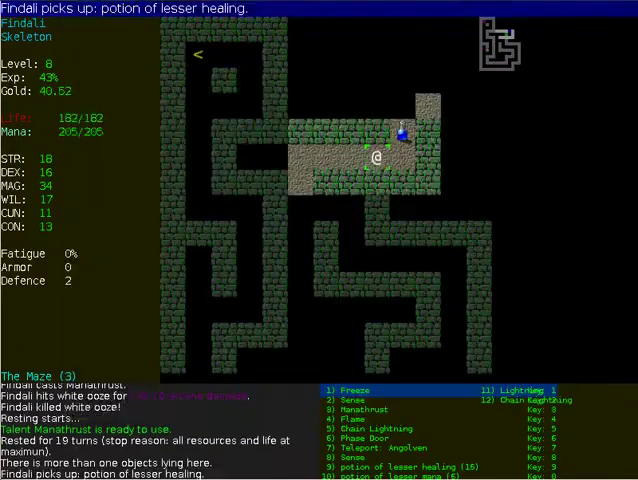
pyautogui.press('KP_9')
pyautogui.press('g')
# - Kill the giant fire ant with Manathrust and the cutpurse with Flame, then rest
pyautogui.hotkey('shift', 'Down')
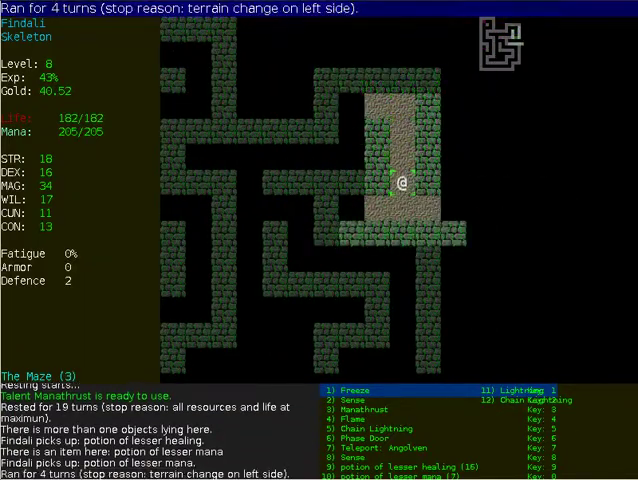
pyautogui.hotkey('shift', 'Up')
pyautogui.press('3')
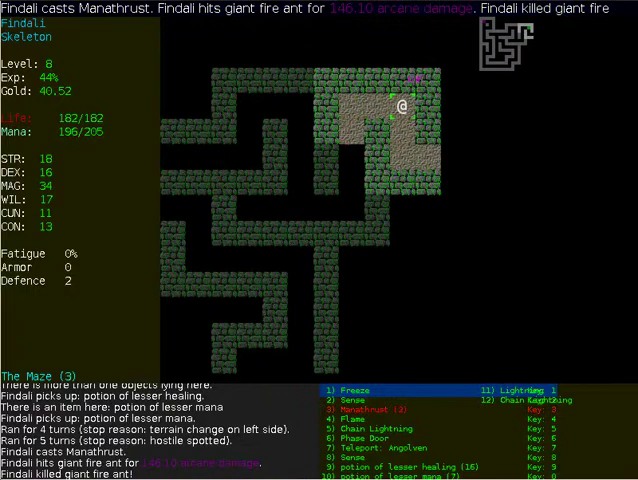
pyautogui.press('Down')
pyautogui.press('Down')
pyautogui.press('4')
pyautogui.hotkey('shift', 'r')
# - Take the gold pieces from the item pile and move up-right through the room
pyautogui.press('Right')
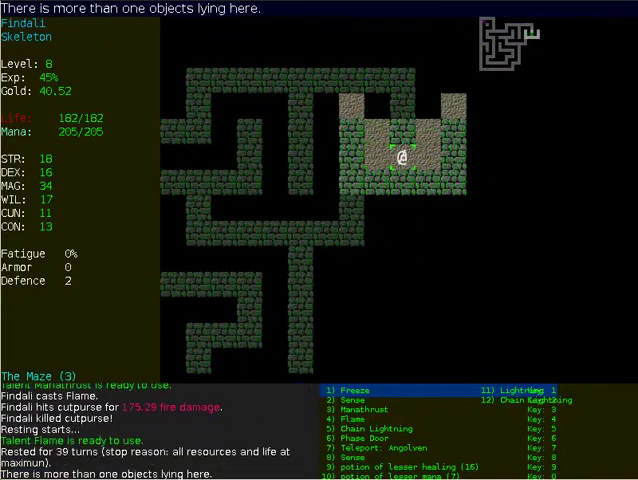
pyautogui.press('g')
pyautogui.press('c')
pyautogui.press('c')
pyautogui.press('Escape')
pyautogui.press('Up')
pyautogui.press('Up')
pyautogui.press('Right')
pyautogui.press('Right')
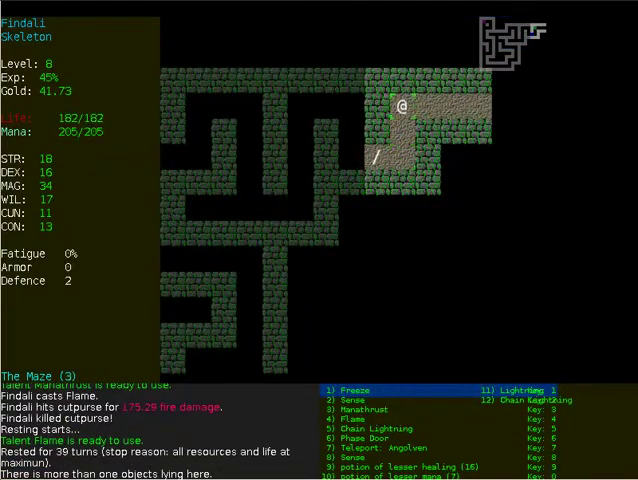
# - Cast Sense, kill the green ooze with Manathrust, and step onto the iron longsword
pyautogui.press('2')
pyautogui.press('2')
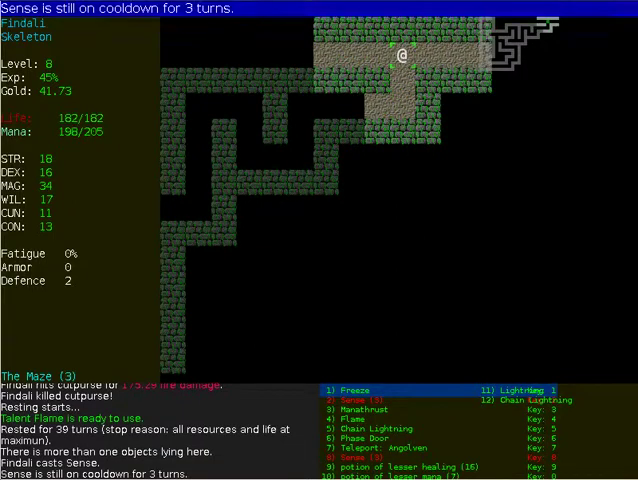
pyautogui.press('3')
pyautogui.press('Return')
pyautogui.press('3')
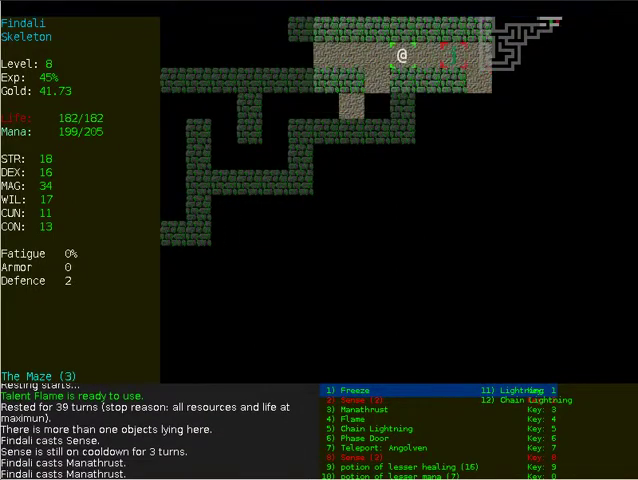
pyautogui.press('Return')
pyautogui.press('Right')
pyautogui.press('Right')
pyautogui.press('Right')
# - Auto-explore, pick up the potion of cure poison, and rest off the acid trap
pyautogui.press('z')
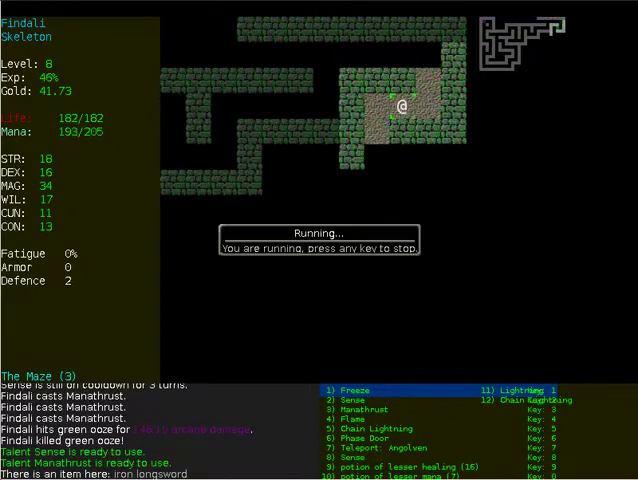
pyautogui.press('z')
pyautogui.press('g')
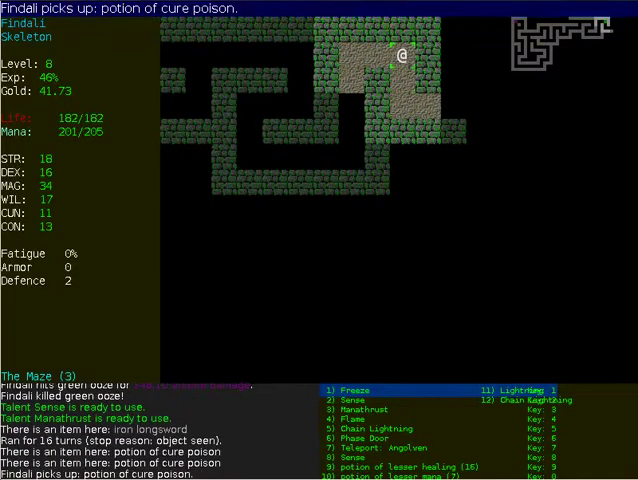
pyautogui.press('z')
pyautogui.hotkey('shift', 'r')
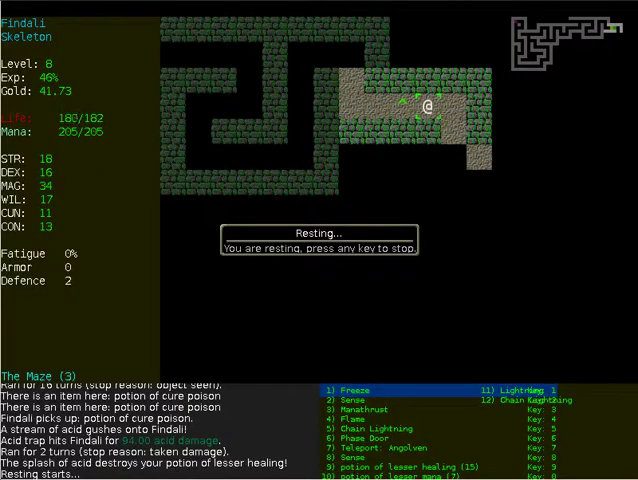
pyautogui.press('Right')
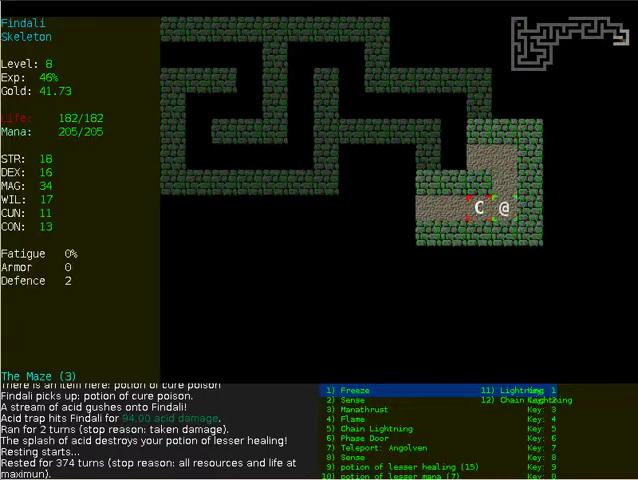
# - Kill the warg and the rattlesnake with Manathrust, resting and running north between
pyautogui.press('3')
pyautogui.hotkey('shift', 'r')
pyautogui.hotkey('shift', 'Up')
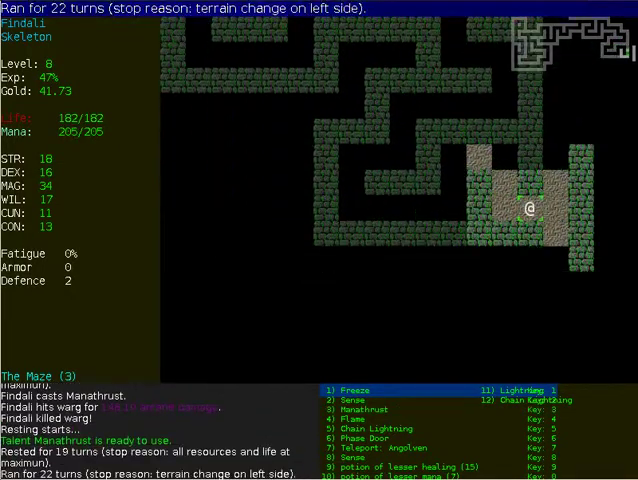
pyautogui.hotkey('shift', 'Up')
pyautogui.press('3')
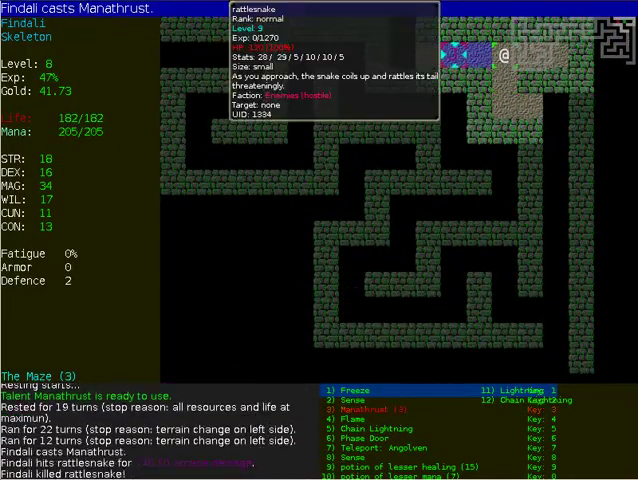
pyautogui.press('Right')
# - Run south, kill the giant green ant, and rest off the acid trap
pyautogui.press('Up')
pyautogui.hotkey('shift', 'Down')
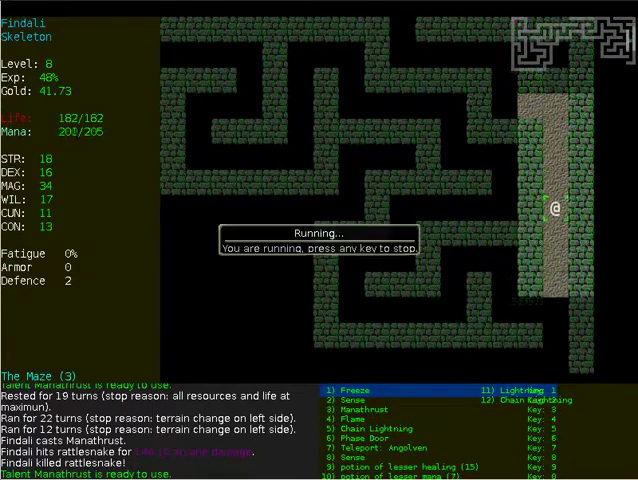
pyautogui.hotkey('shift', 'Down')
pyautogui.hotkey('shift', 'Down')
pyautogui.press('3')
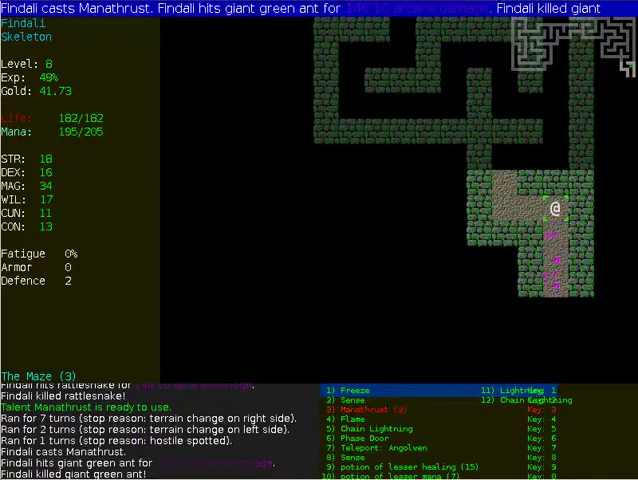
pyautogui.hotkey('shift', 'r')
pyautogui.hotkey('shift', 'Down')
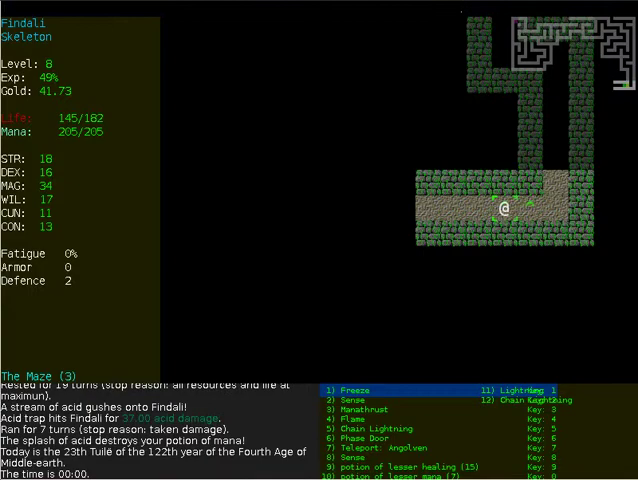
pyautogui.hotkey('shift', 'r')
# - Run through the corridors, rest after the poison trap, and kill the blue jelly
pyautogui.hotkey('shift', 'Left')
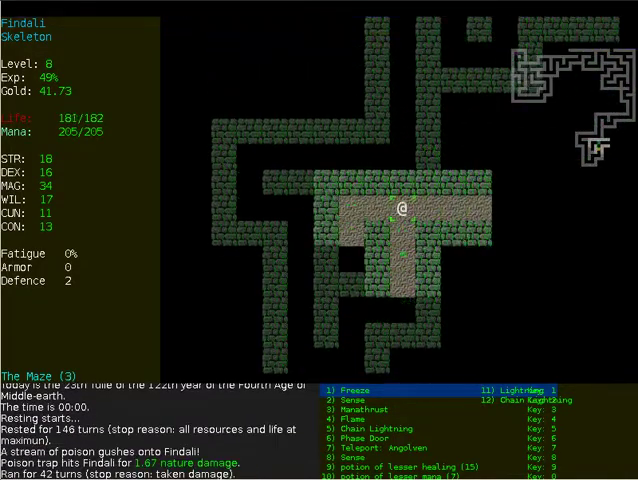
pyautogui.hotkey('shift', 'r')
pyautogui.hotkey('shift', 'Down')
pyautogui.hotkey('shift', 'Right')
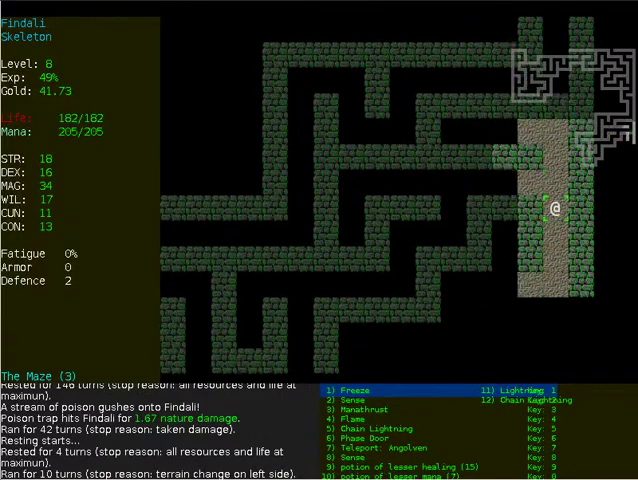
pyautogui.hotkey('shift', 'Right')
pyautogui.press('3')
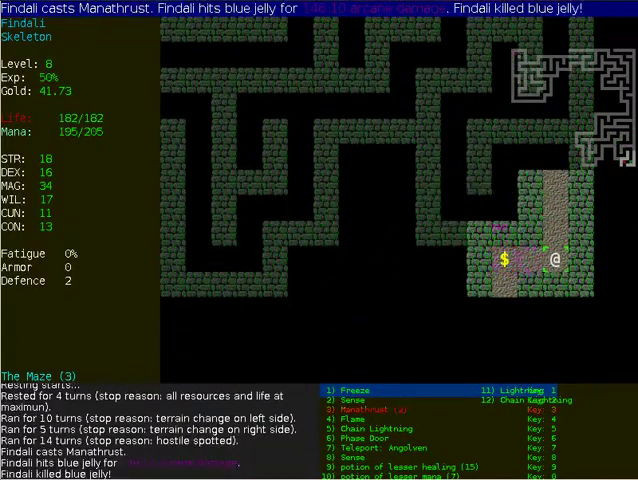
# - Grab the dropped gold, rest on the stairs, descend to Maze 4, and cast Sense
pyautogui.press('Left')
pyautogui.press('Left')
pyautogui.press('KP_3')
pyautogui.press('KP_3')
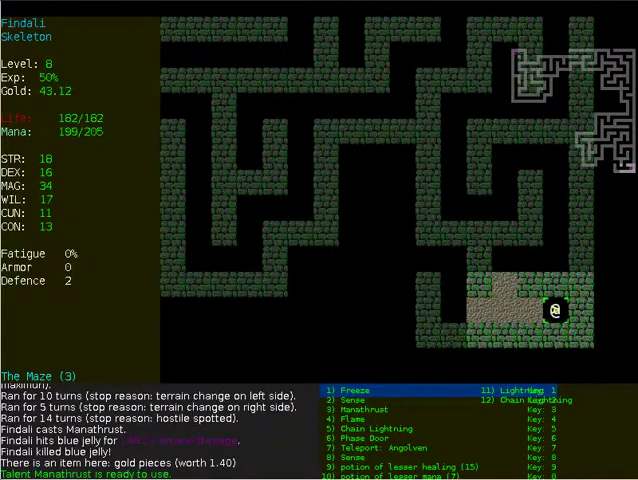
pyautogui.hotkey('shift', 'r')
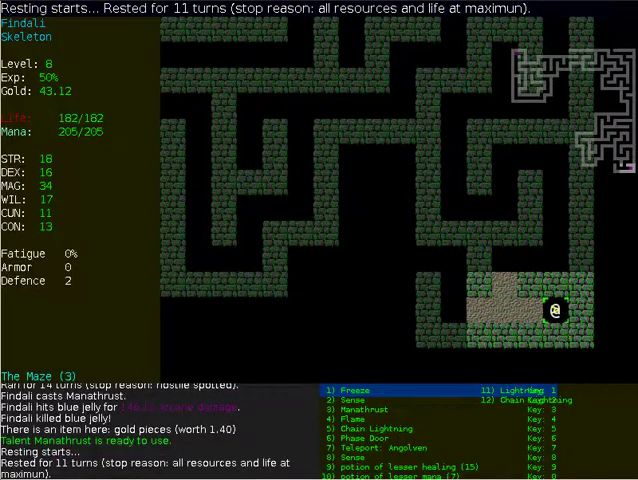
pyautogui.hotkey('shift', '.')
pyautogui.press('2')
# - Auto-explore with Sense, kill the red jelly, and rest off the ice trap
pyautogui.press('z')
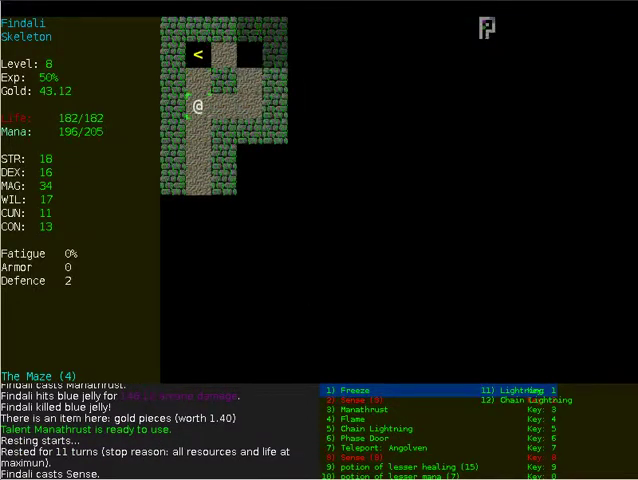
pyautogui.press('2')
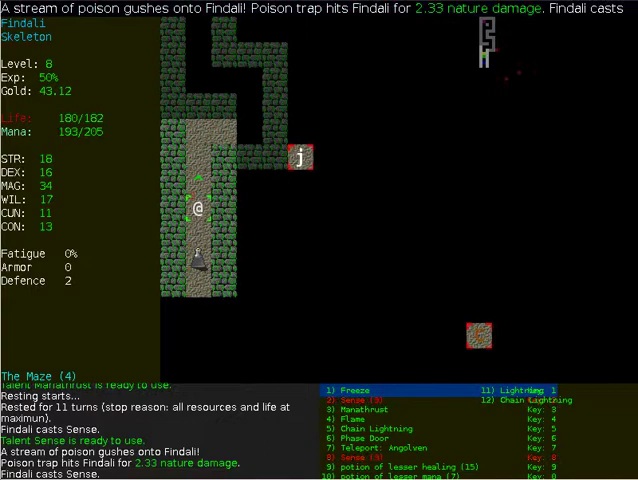
pyautogui.press('z')
pyautogui.press('3')
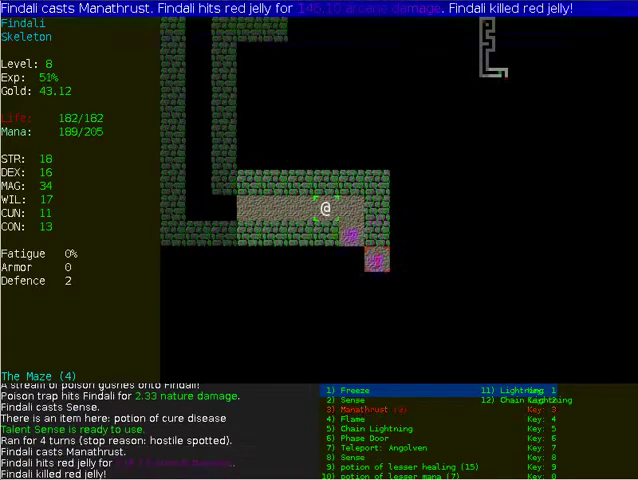
pyautogui.press('z')
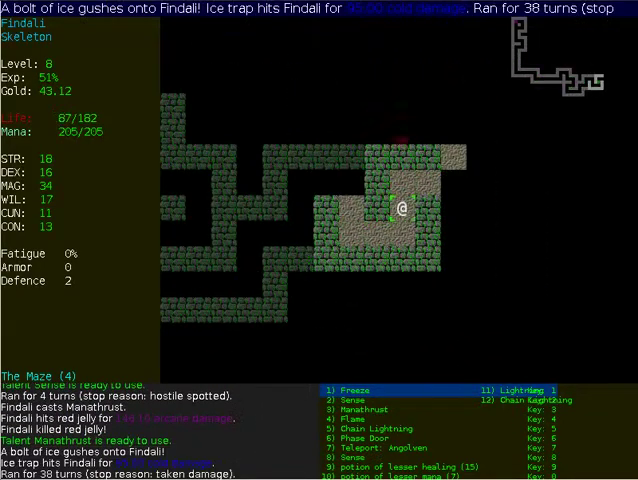
pyautogui.press('2')
pyautogui.hotkey('shift', 'r')
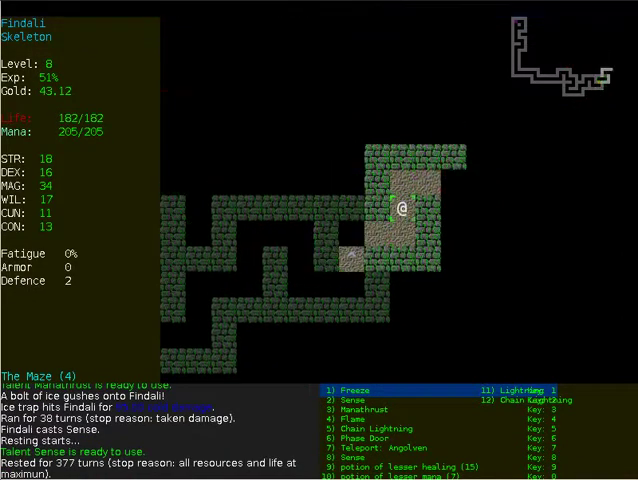
# - Kill the blue ooze with Manathrust, rest, and pick up the gold pile
pyautogui.hotkey('shift', 'Right')
pyautogui.hotkey('shift', 'Up')
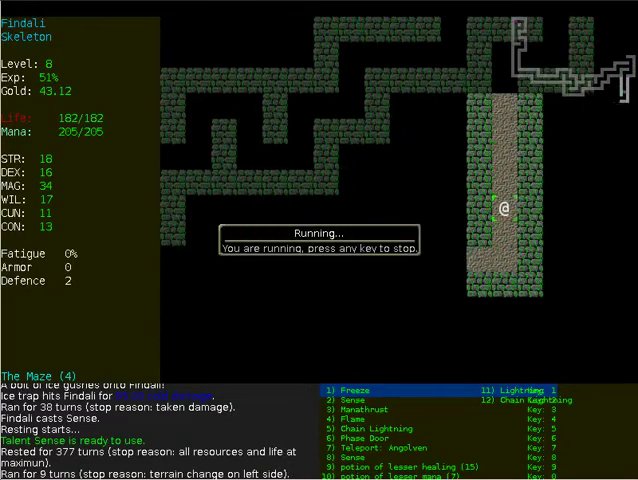
pyautogui.press('3')
pyautogui.hotkey('shift', 'r')
pyautogui.press('Left')
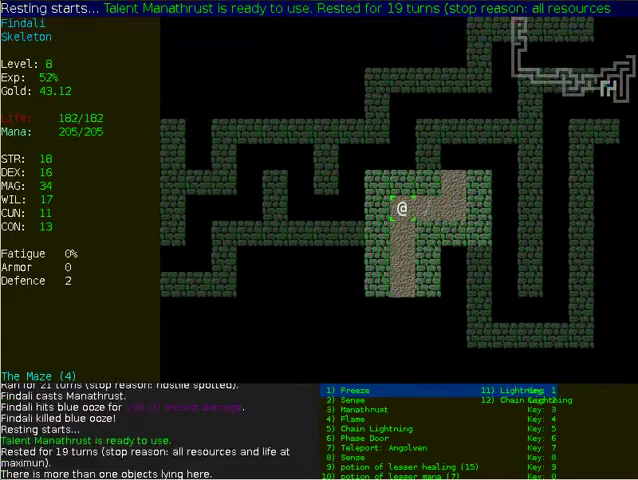
pyautogui.press('Left')
pyautogui.press('g')
pyautogui.press('c')
# - Run through the maze, rest off the fire trap, and take the potion of see invisible
pyautogui.hotkey('shift', 'Right')
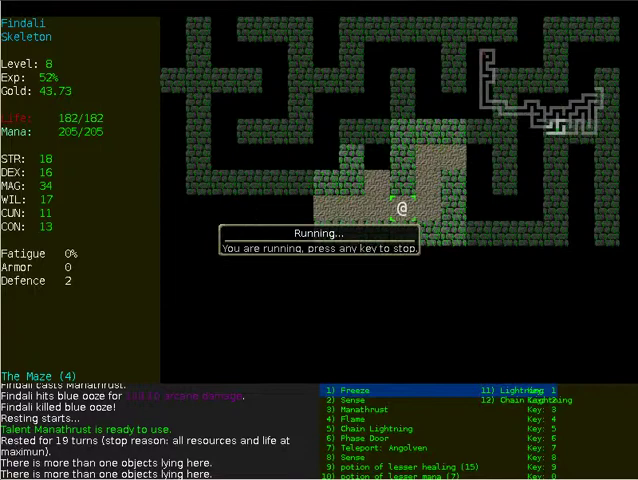
pyautogui.hotkey('shift', 'Down')
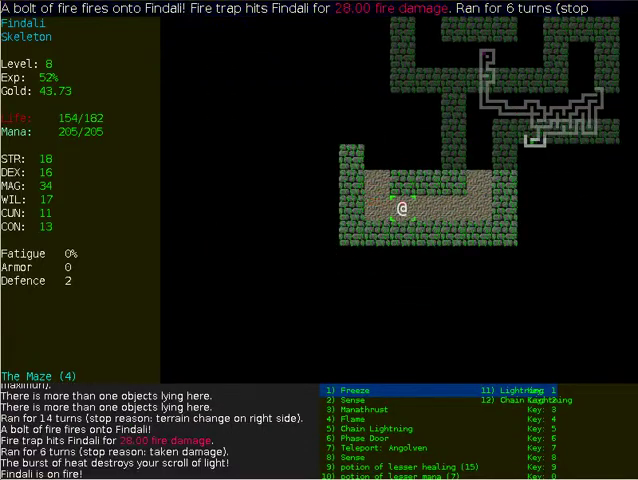
pyautogui.hotkey('shift', 'r')
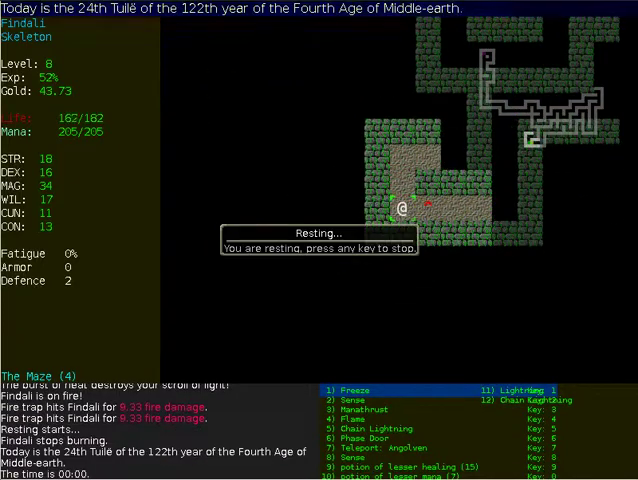
pyautogui.press('Up')
pyautogui.press('Right')
pyautogui.press('Up')
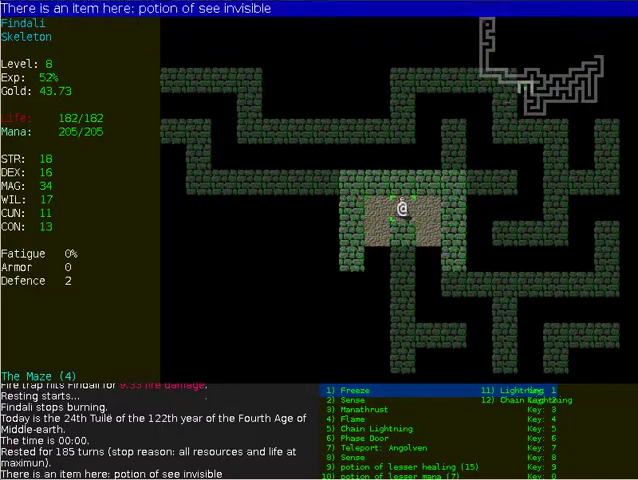
pyautogui.hotkey('shift', 'Up')
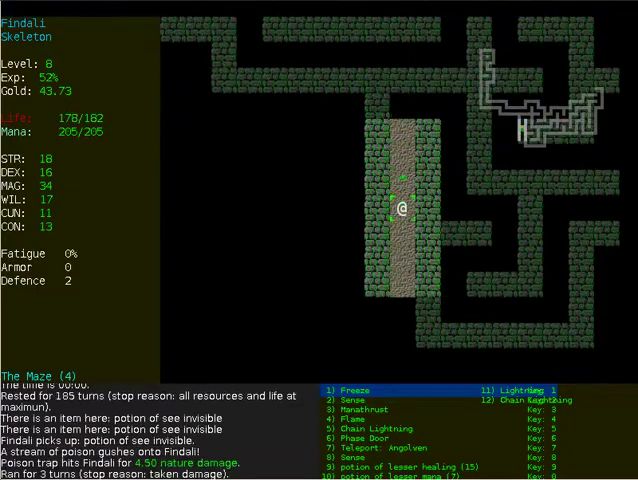
# - Rest after the poison trap, kill the white ooze, and head toward the iron waraxe
pyautogui.hotkey('shift', 'r')
pyautogui.hotkey('shift', 'Up')
pyautogui.press('3')
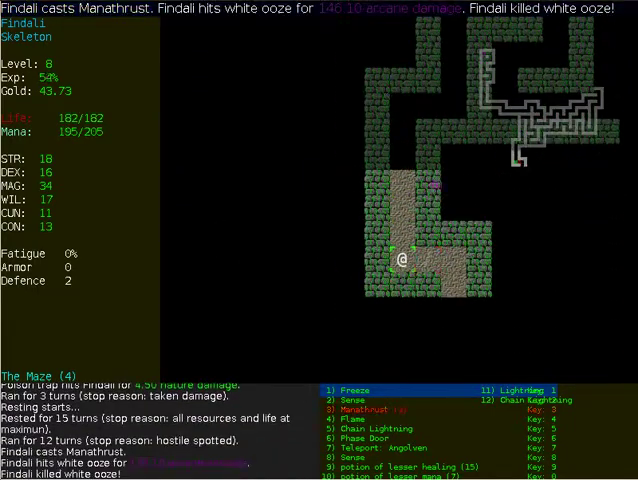
pyautogui.hotkey('shift', 'r')
pyautogui.press('Right')
pyautogui.hotkey('shift', 'Right')
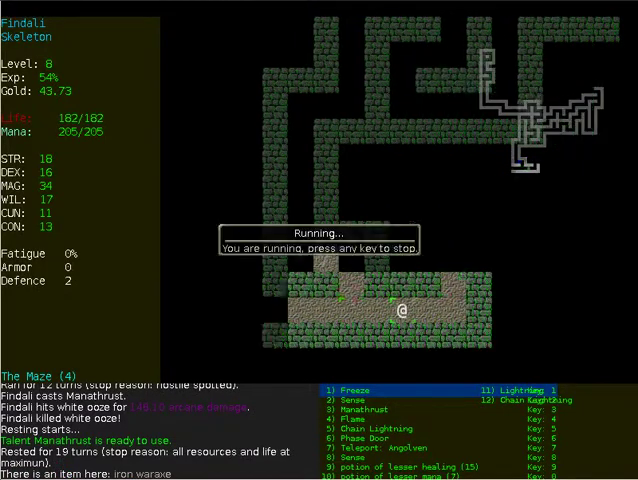
# - Kill the great wolf with Manathrust and the black jelly with Flame, resting after each
pyautogui.press('3')
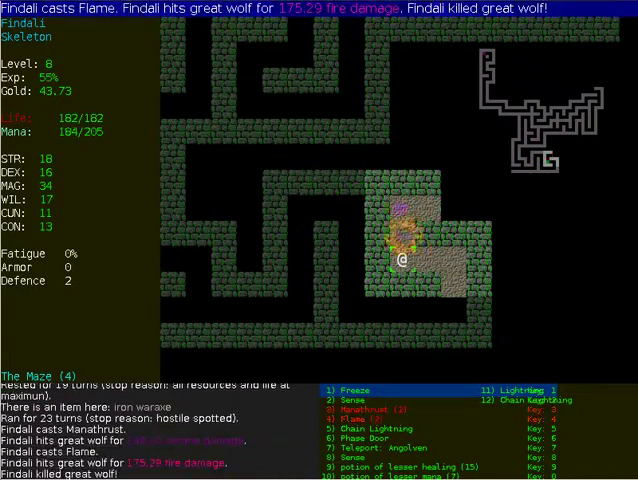
pyautogui.hotkey('shift', 'r')
pyautogui.hotkey('shift', 'Up')
pyautogui.press('4')
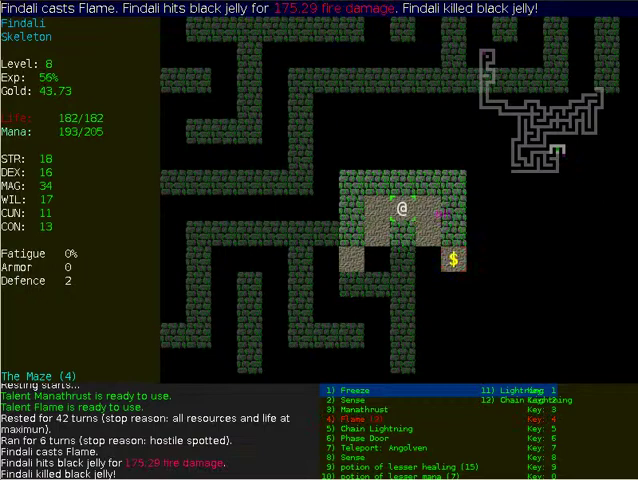
pyautogui.hotkey('shift', 'r')
# - Collect the gold pieces dropped nearby
pyautogui.press('Right')
pyautogui.press('Down')
pyautogui.press('Down')
pyautogui.press('Right')
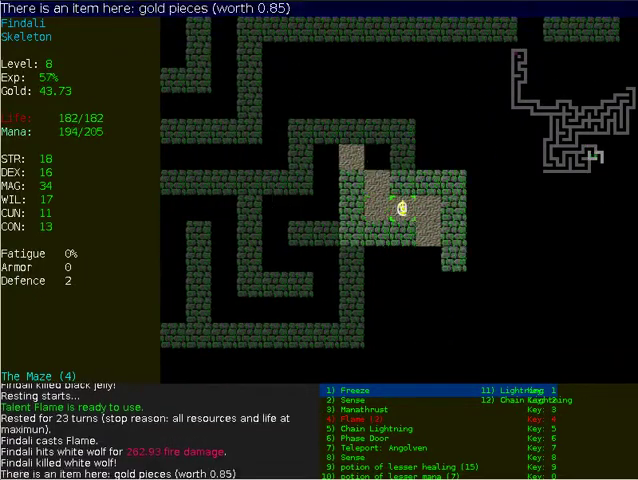
pyautogui.press('g')
pyautogui.hotkey('shift', 'r')
# - Run to the stairs, descend to Maze level 5, and cast Sense
pyautogui.press('Right')
pyautogui.press('Down')
pyautogui.hotkey('shift', 'Right')
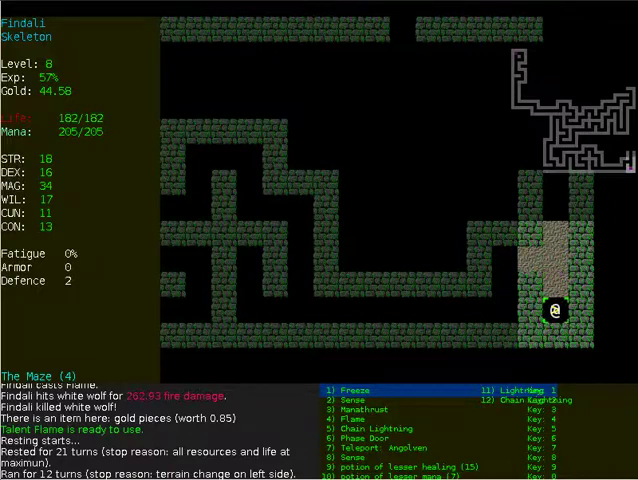
pyautogui.press('>')
pyautogui.press('2')
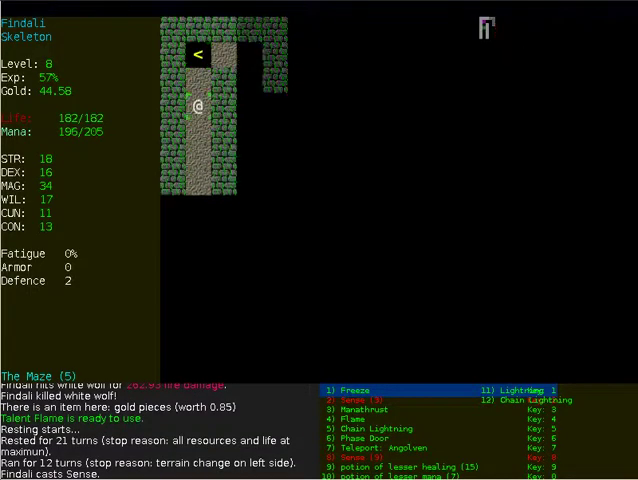
# - Kill a fox with Manathrust and a king cobra with Manathrust and Chain Lightning, resting between
pyautogui.hotkey('shift', 'Down')
pyautogui.press('3')
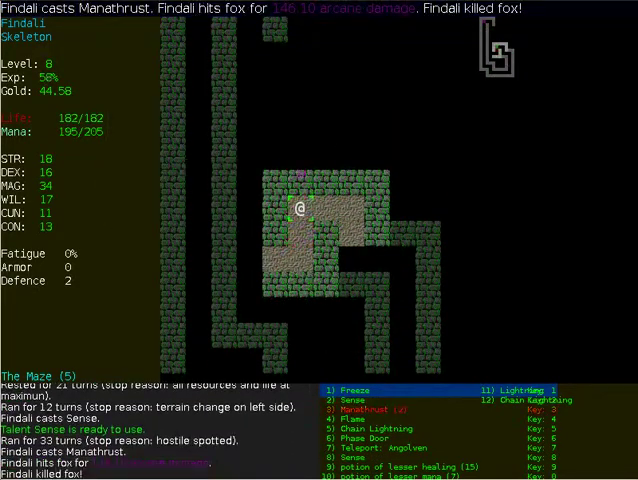
pyautogui.hotkey('shift', 'r')
pyautogui.hotkey('shift', 'Up')
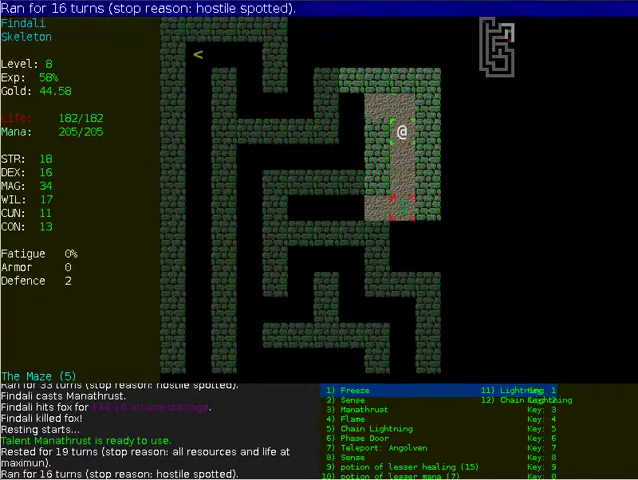
pyautogui.press('3')
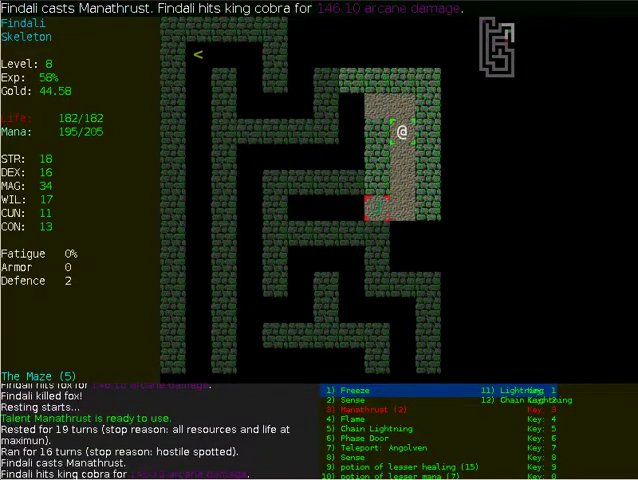
pyautogui.press('5')
pyautogui.press('5')
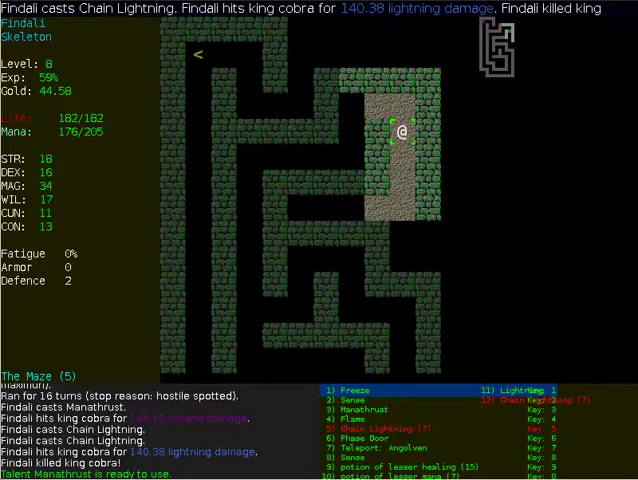
pyautogui.hotkey('shift', 'r')
# - Kill the large brown snake with Manathrust and rest off the lightning trap
pyautogui.hotkey('shift', 'Down')
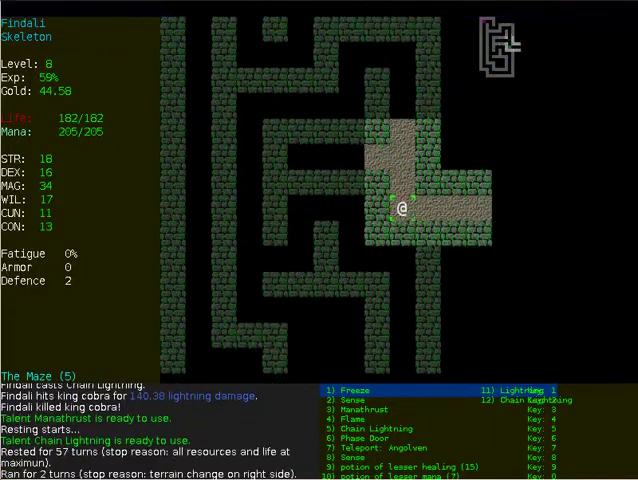
pyautogui.hotkey('shift', 'Right')
pyautogui.press('3')
pyautogui.hotkey('shift', 'Down')
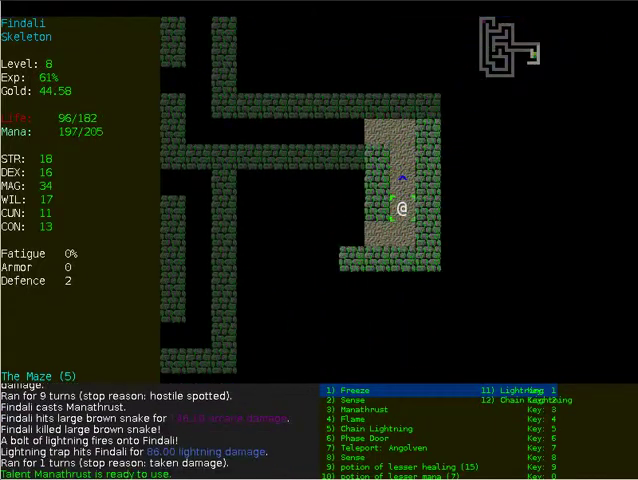
pyautogui.hotkey('shift', 'r')
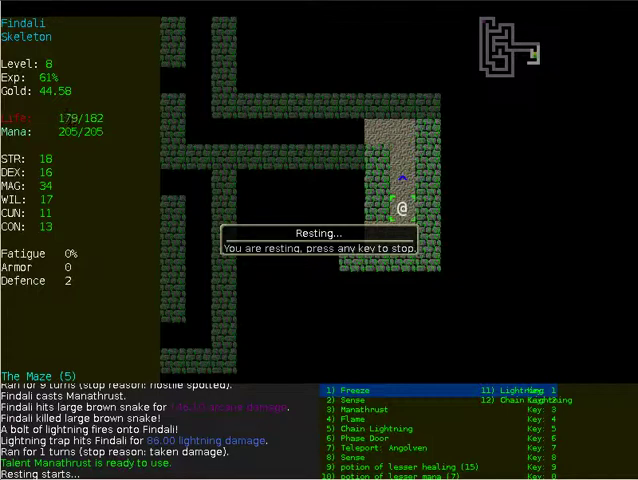
# - Run through the maze and pick up the potion of lesser mana
pyautogui.hotkey('shift', 'Up')
pyautogui.hotkey('shift', 'Left')
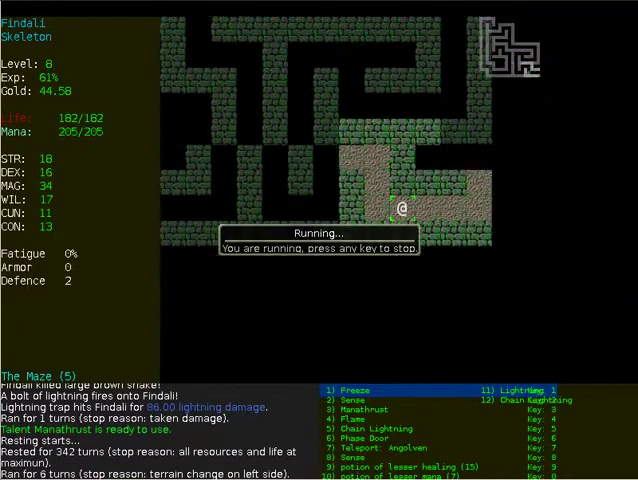
pyautogui.hotkey('shift', 'Down')
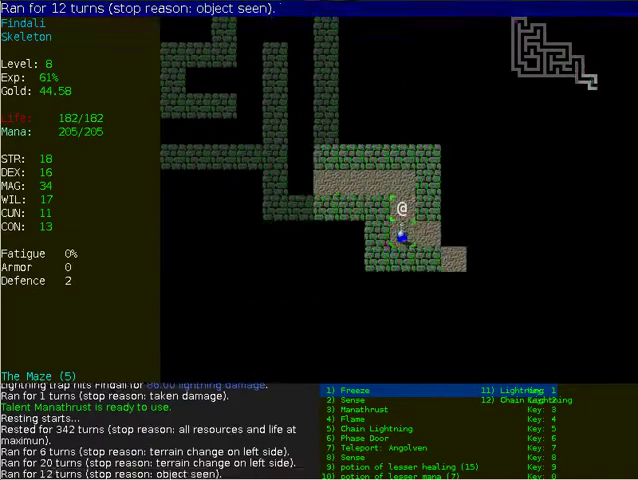
pyautogui.press('Down')
pyautogui.press('g')
# - Kill the yellow jelly with Manathrust, burn the red and green oozes, rest, and cast Sense
pyautogui.hotkey('shift', 'Down')
pyautogui.press('3')
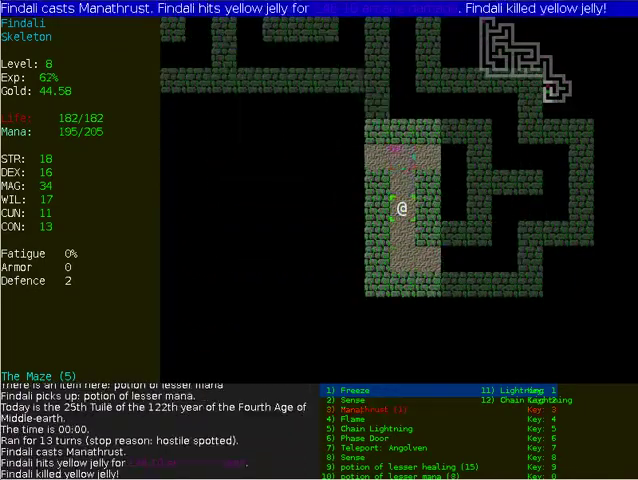
pyautogui.press('Up')
pyautogui.hotkey('shift', 'Up')
pyautogui.press('4')
pyautogui.hotkey('shift', 'r')
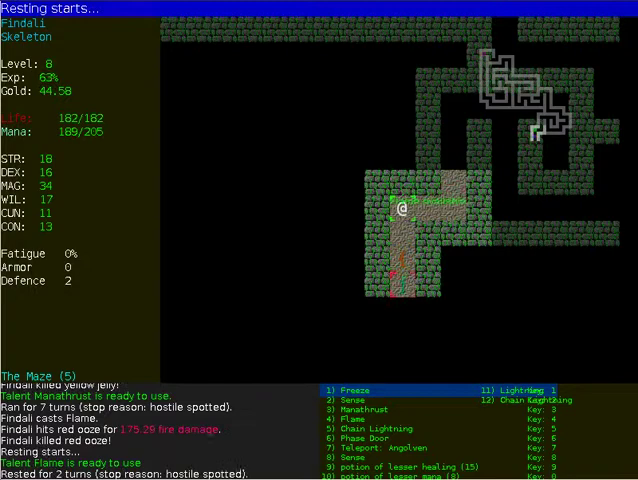
pyautogui.press('4')
pyautogui.press('Return')
pyautogui.hotkey('shift', 'r')
pyautogui.press('2')
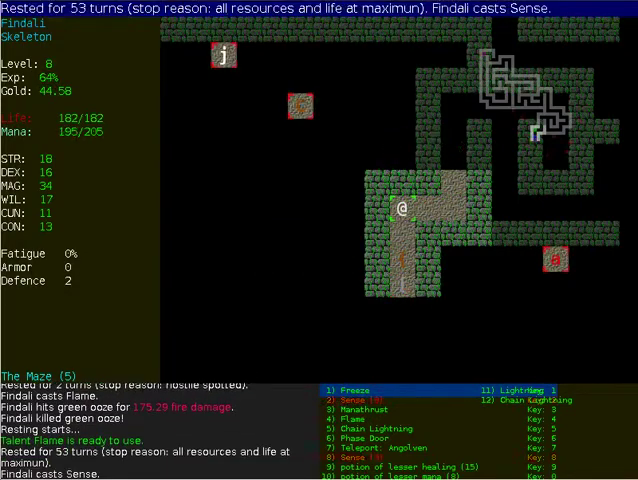
# - Recover from the acid trap and collect the giant potion of lesser mana, resting to full
pyautogui.press('Down')
pyautogui.press('Down')
pyautogui.hotkey('shift', 'Up')
pyautogui.hotkey('shift', 'r')
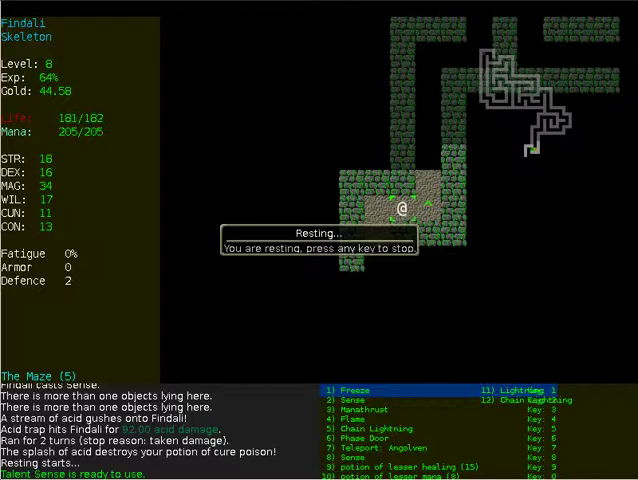
pyautogui.hotkey('shift', 'Down')
pyautogui.press('g')
pyautogui.press('Down')
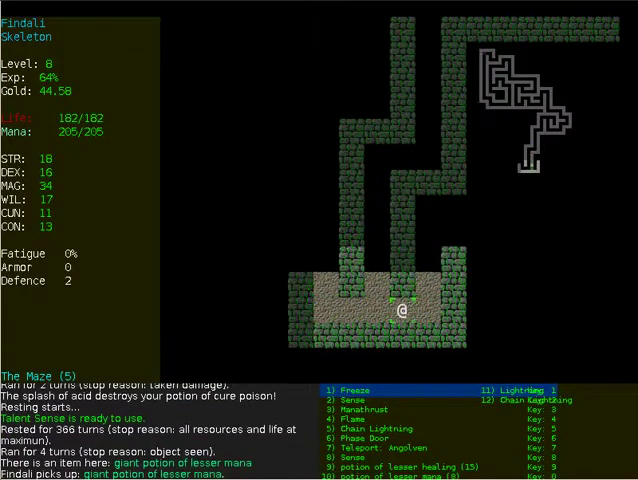
pyautogui.hotkey('shift', 'Up')
pyautogui.hotkey('shift', 'Up')
pyautogui.hotkey('shift', 'r')
# - Kill the thief with Flame, rest, and take the gold pieces he left
pyautogui.hotkey('shift', 'Right')
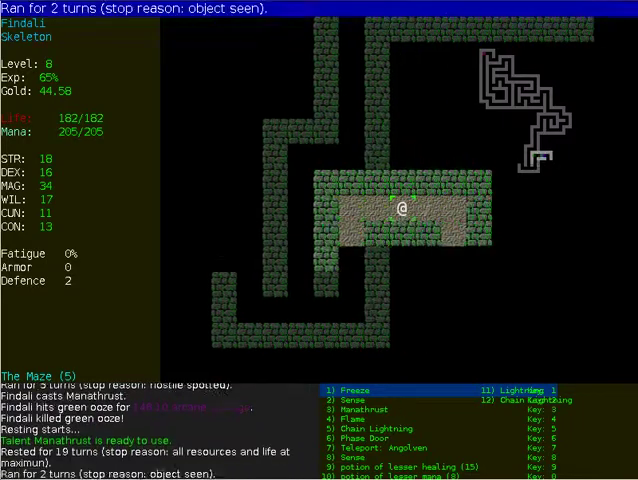
pyautogui.hotkey('shift', 'Down')
pyautogui.press('4')
pyautogui.hotkey('shift', 'r')
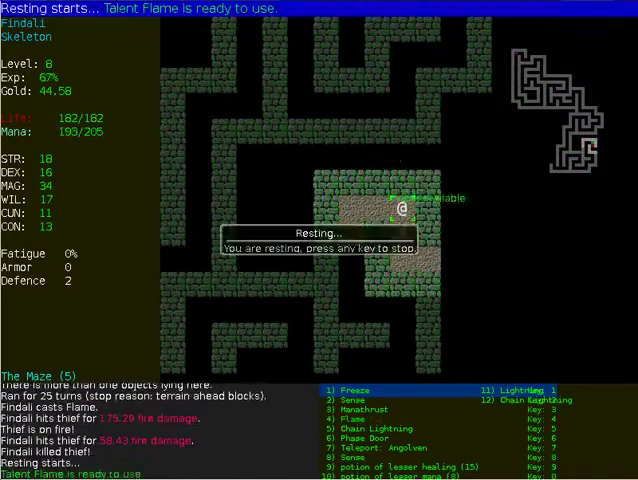
pyautogui.press('g')
pyautogui.press('Return')
pyautogui.hotkey('shift', 'Down')
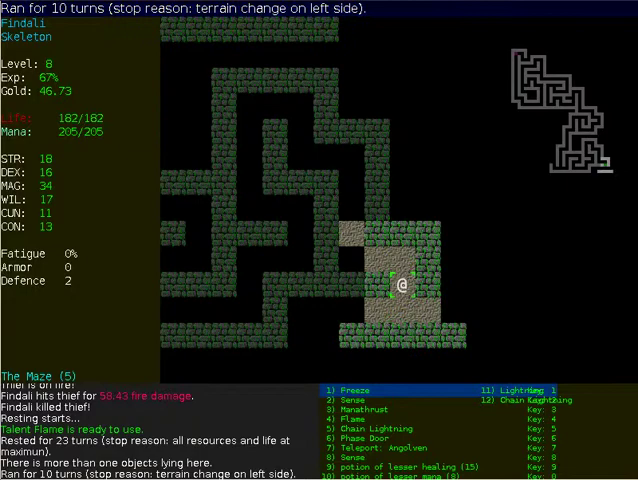
pyautogui.hotkey('shift', 'Up')
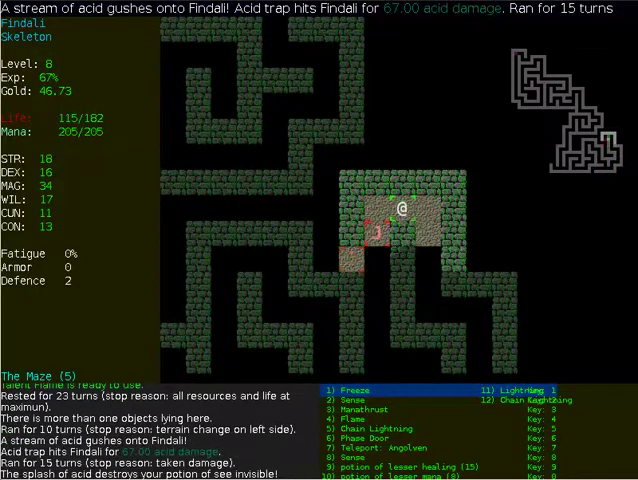
# - Burn the copperhead snake with Flame, rest off an acid trap, and cast Sense
pyautogui.press('4')
pyautogui.press('Left')
pyautogui.hotkey('shift', 'r')
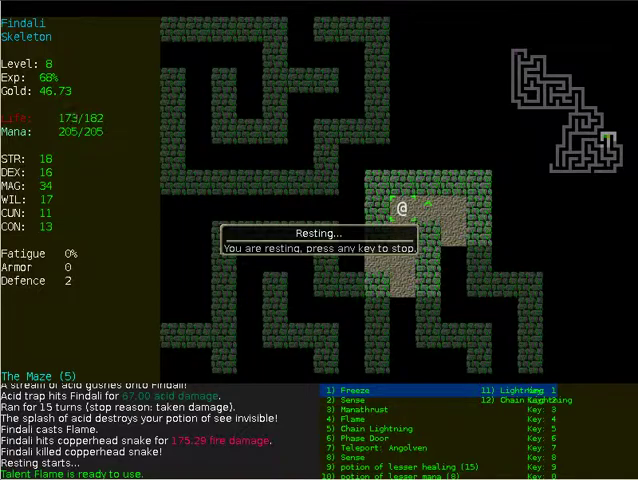
pyautogui.hotkey('shift', 'Up')
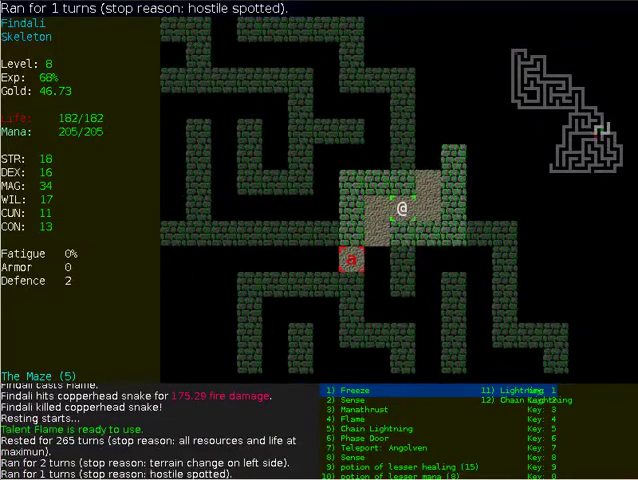
pyautogui.hotkey('shift', 'r')
pyautogui.hotkey('shift', 'Up')
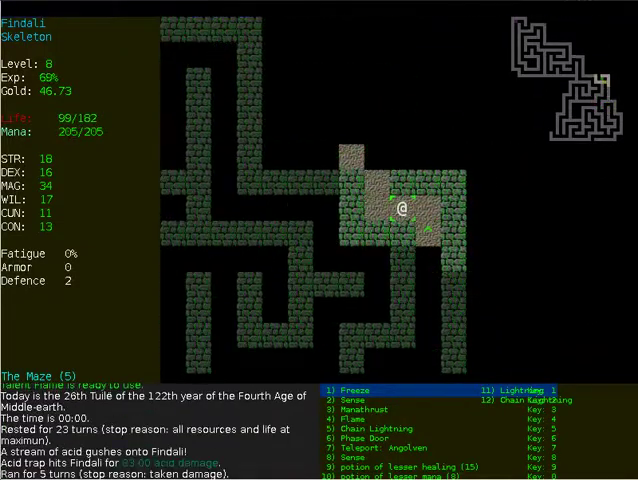
pyautogui.hotkey('shift', 'r')
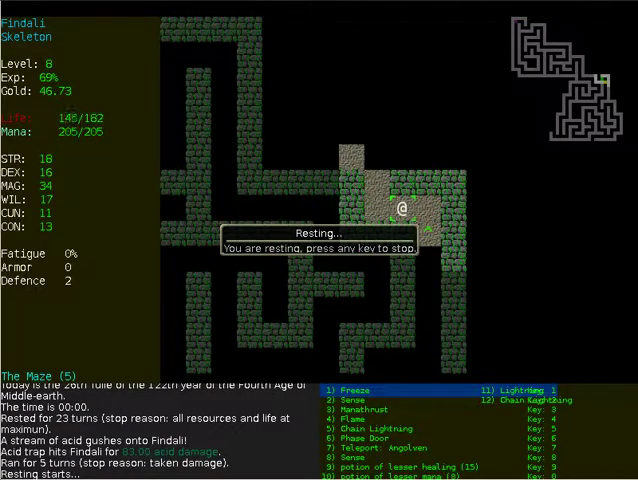
pyautogui.press('2')
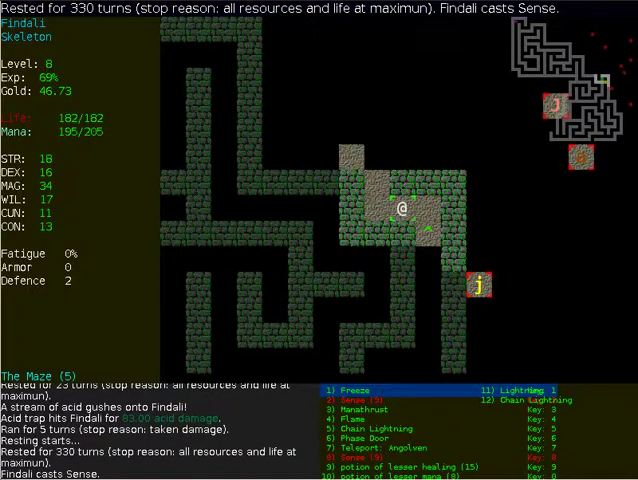
# - Grab the potion of lesser healing, Manathrust the white worm masses, and rest after the ice trap
pyautogui.hotkey('shift', 'Right')
pyautogui.press('Left')
pyautogui.press('g')
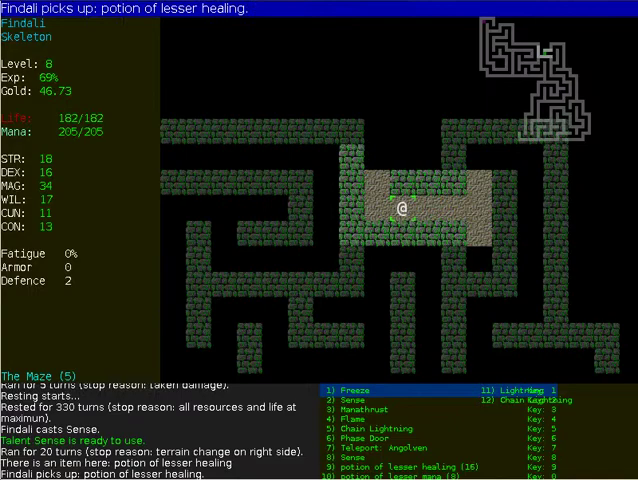
pyautogui.hotkey('shift', 'Left')
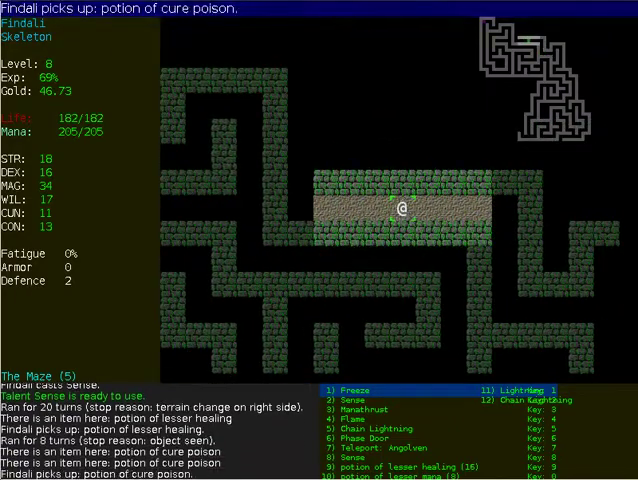
pyautogui.hotkey('shift', 'Left')
pyautogui.press('3')
pyautogui.press('Return')
pyautogui.hotkey('shift', 'Right')
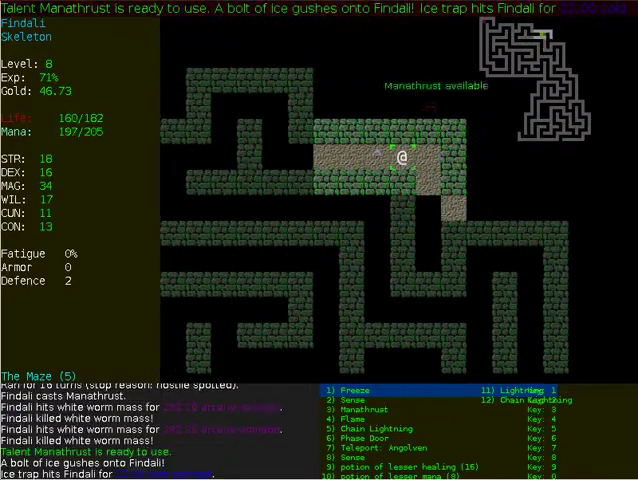
pyautogui.hotkey('shift', 'r')
# - Flame the large white snake, Chain Lightning the jelly and ooze, and reach the steel mace
pyautogui.hotkey('shift', 'Down')
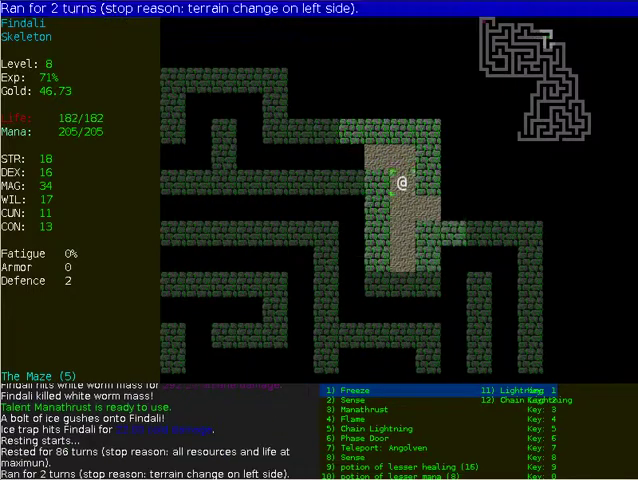
pyautogui.hotkey('shift', 'Up')
pyautogui.press('4')
pyautogui.press('Return')
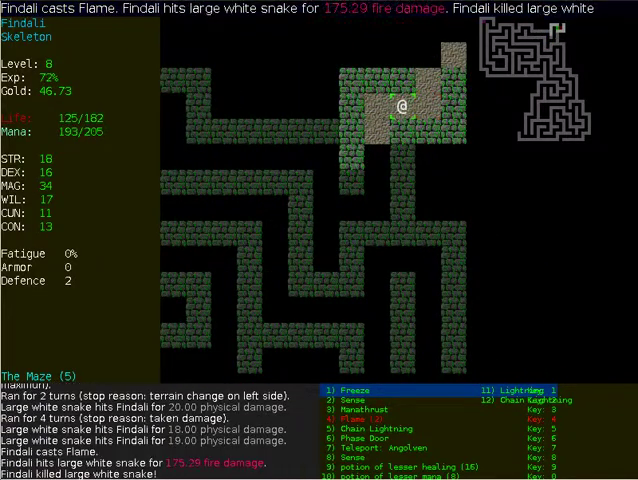
pyautogui.hotkey('shift', 'r')
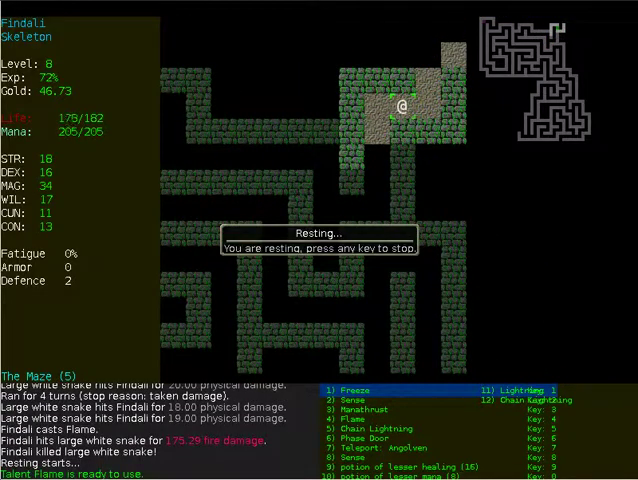
pyautogui.press('5')
pyautogui.press('Return')
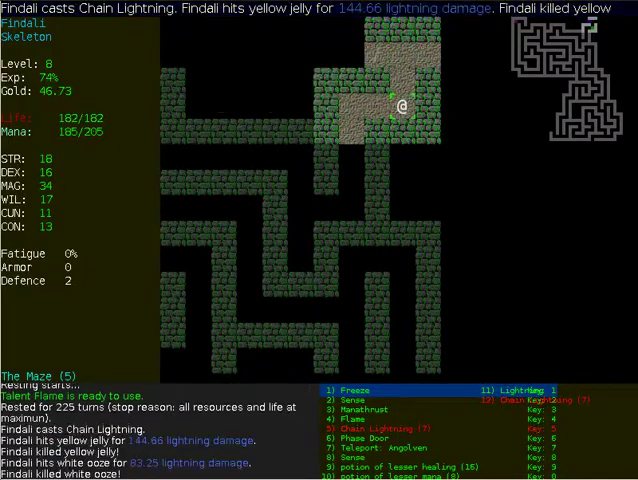
pyautogui.press('Up')
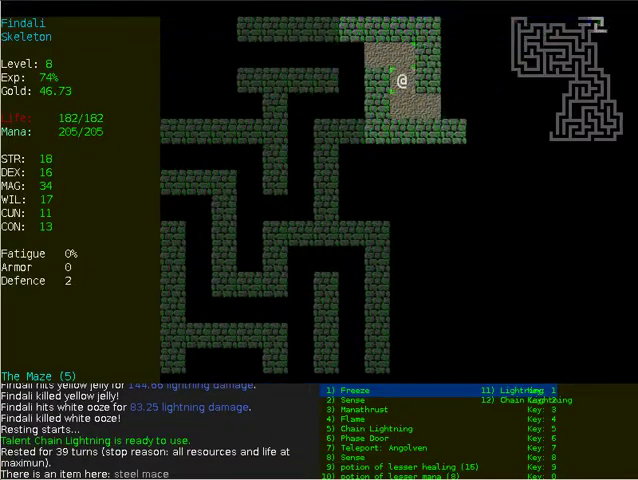
pyautogui.hotkey('shift', 'Up')
pyautogui.hotkey('shift', 'r')
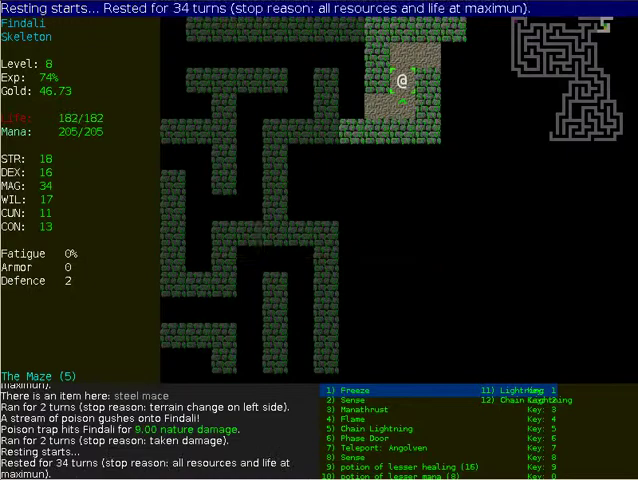
# - Kill the rattlesnake with Manathrust and rest to full life
pyautogui.hotkey('shift', 'Right')
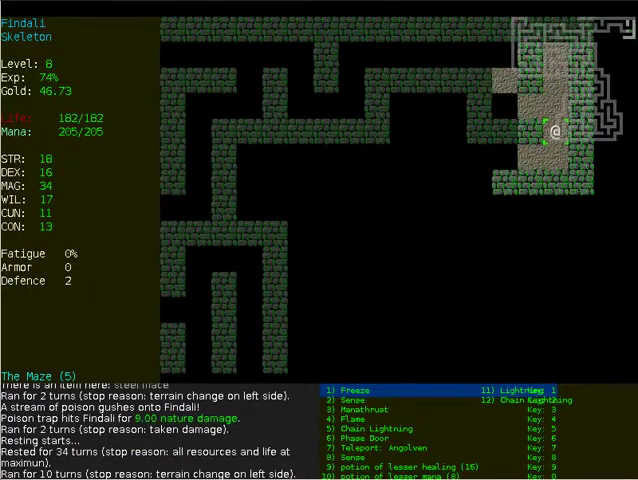
pyautogui.press('3')
pyautogui.press('Return')
pyautogui.hotkey('shift', 'r')
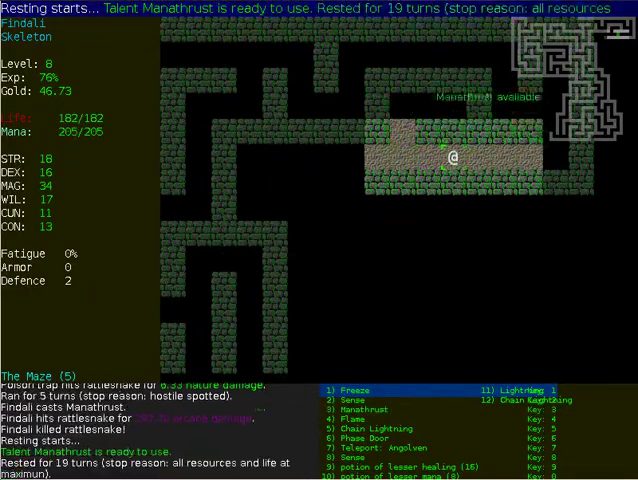
pyautogui.press('Left')
pyautogui.hotkey('shift', 'r')
# - Kill the green jelly with Manathrust, pick up a potion of lesser mana, and heal after an acid trap
pyautogui.hotkey('shift', 'Down')
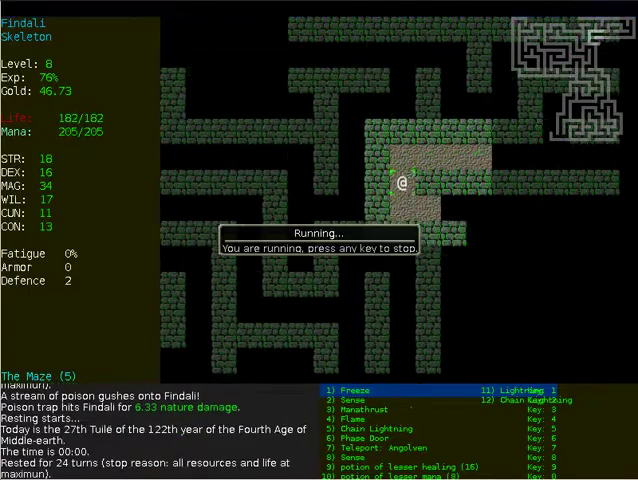
pyautogui.press('3')
pyautogui.press('Return')
pyautogui.hotkey('shift', 'r')
pyautogui.hotkey('shift', 'Down')
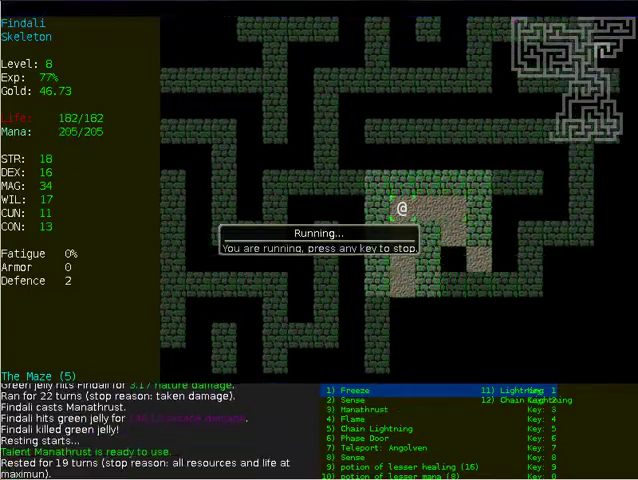
pyautogui.hotkey('shift', 'r')
pyautogui.press('Down')
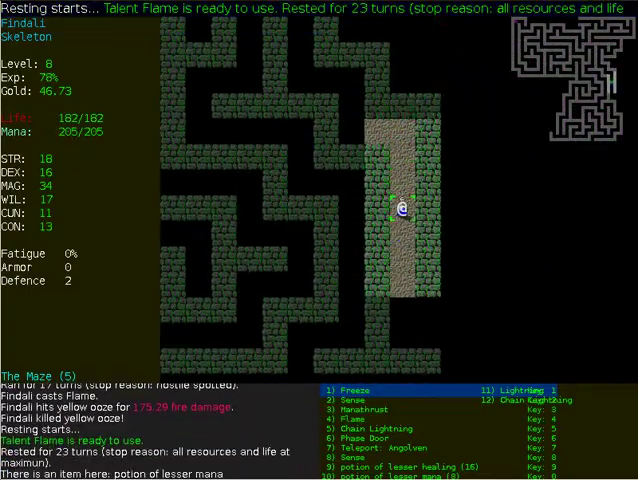
pyautogui.hotkey('shift', 'Down')
pyautogui.press('Down')
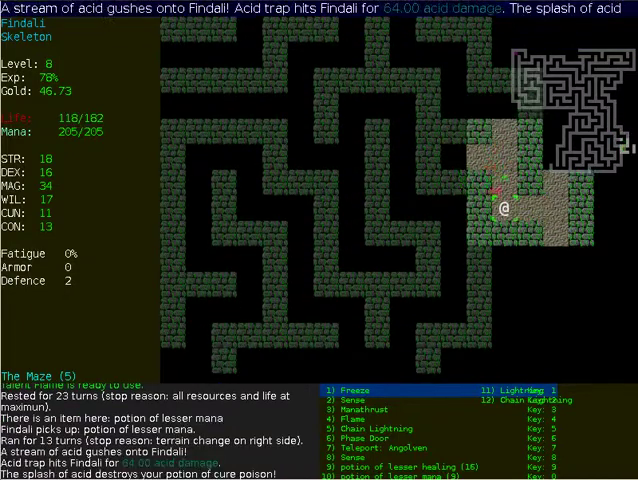
pyautogui.hotkey('shift', 'r')
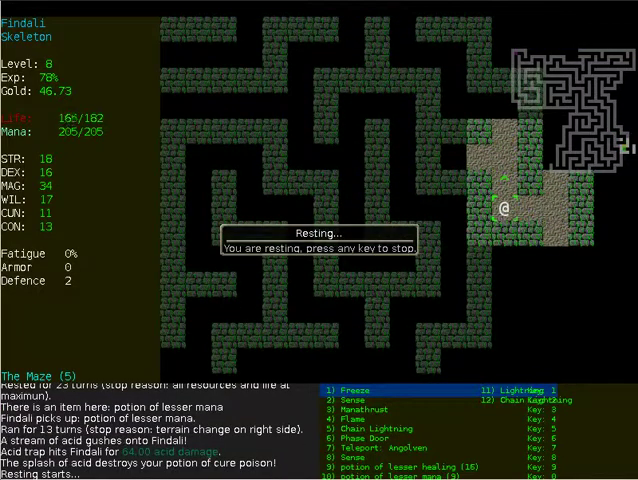
# - Flame the fox, giant brown ant, copperhead snake and giant blue ant; Manathrust the white ooze; rest
pyautogui.hotkey('shift', 'Right')
pyautogui.press('4')
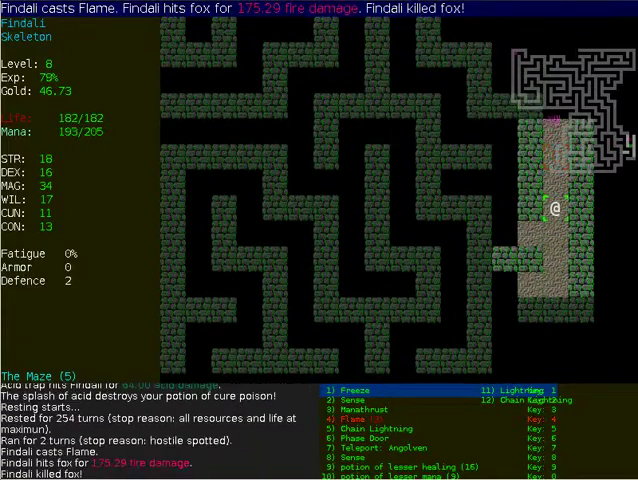
pyautogui.hotkey('shift', 'Up')
pyautogui.press('4')
pyautogui.hotkey('shift', 'Up')
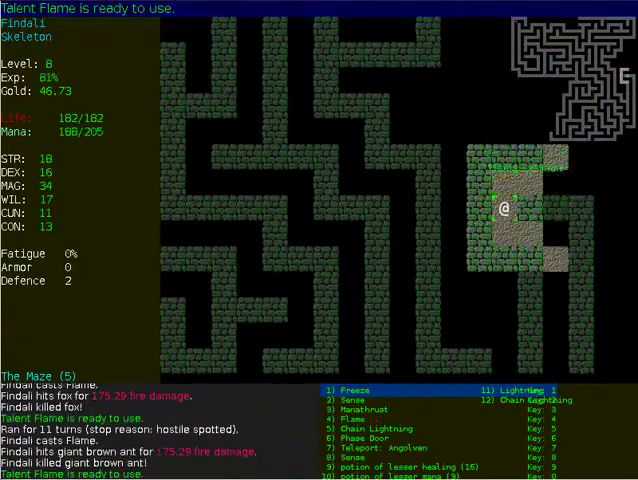
pyautogui.hotkey('shift', 'Left')
pyautogui.press('4')
pyautogui.hotkey('shift', 'Up')
pyautogui.hotkey('shift', 'Left')
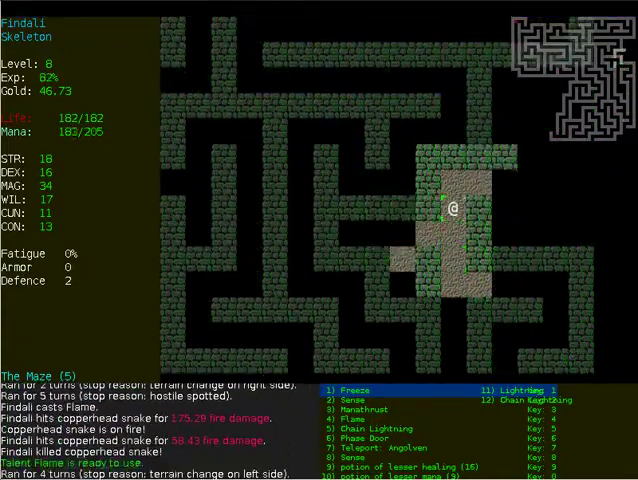
pyautogui.press('4')
pyautogui.press('3')
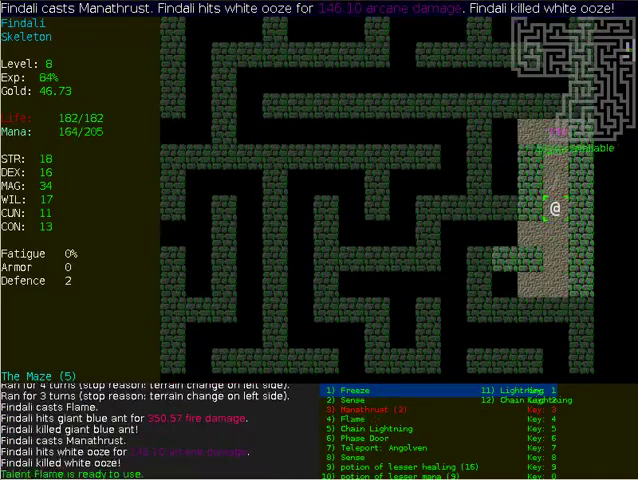
pyautogui.hotkey('shift', 'r')
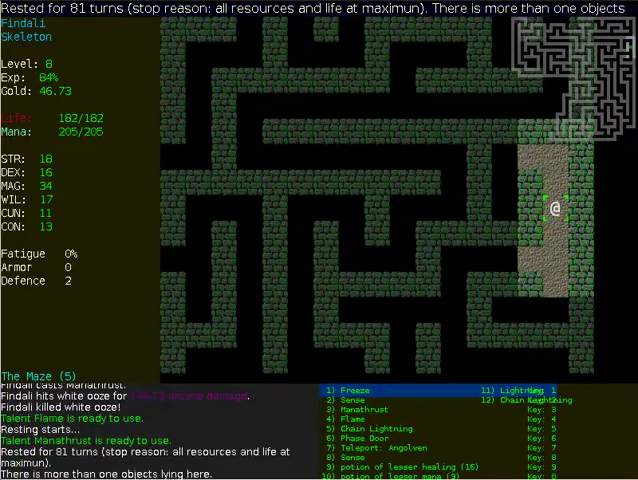
# - Take the gold pieces and run on toward the unexplored parts of the maze
pyautogui.press('g')
pyautogui.press('b')
pyautogui.hotkey('shift', 'Down')
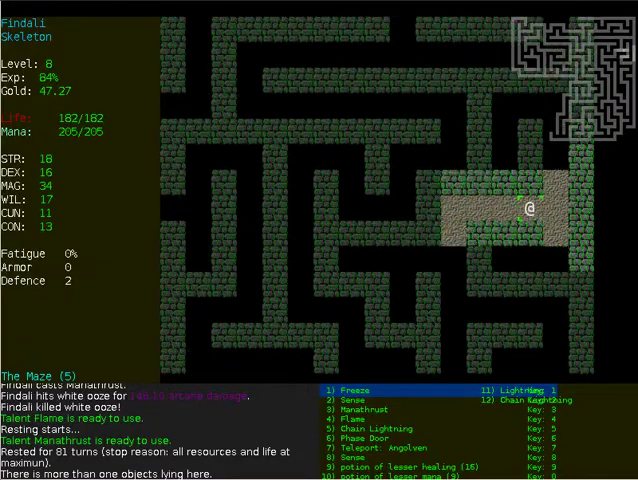
pyautogui.press('Down')
pyautogui.hotkey('shift', 'Right')
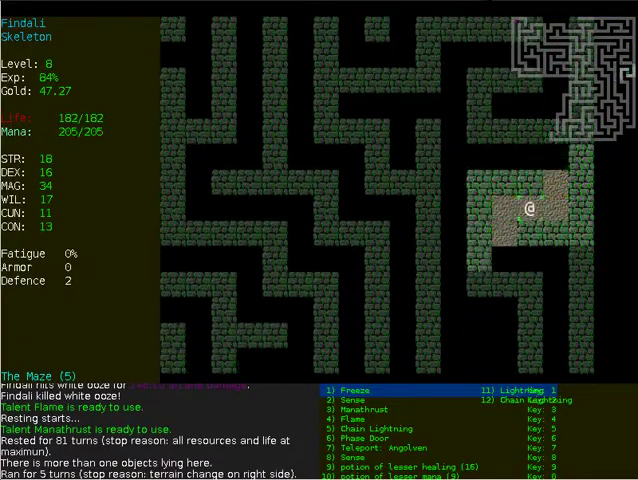
pyautogui.hotkey('shift', 'Down')
pyautogui.hotkey('shift', 'Down')
pyautogui.press('Down')
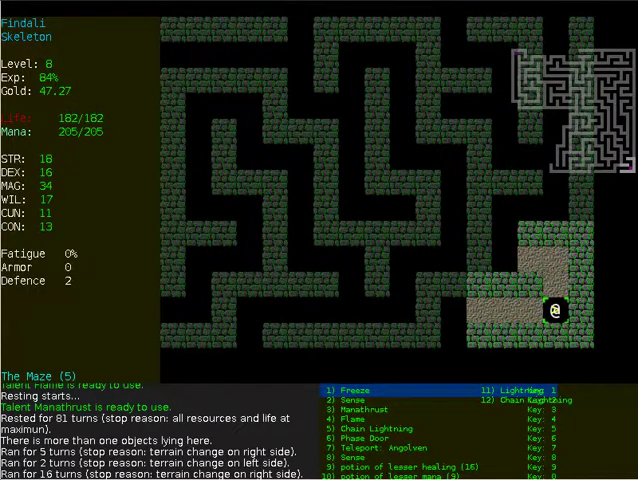
# - Descend to Maze level 6, cast Sense, and burn the rattlesnake with Flame, then rest
pyautogui.hotkey('shift', '.')
pyautogui.press('8')
pyautogui.hotkey('shift', 'Right')
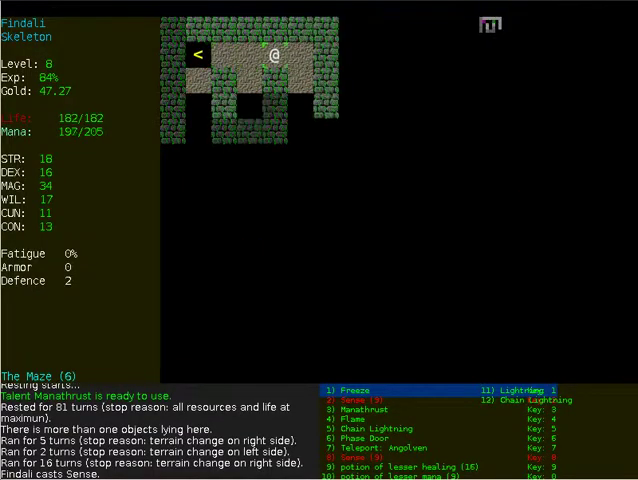
pyautogui.hotkey('shift', 'Right')
pyautogui.hotkey('shift', 'Right')
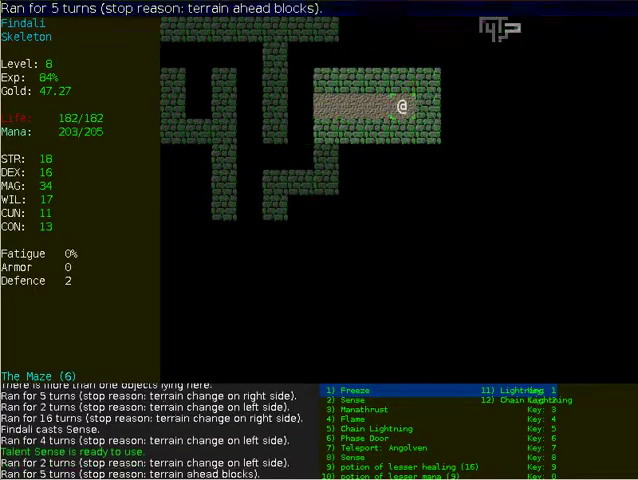
pyautogui.hotkey('shift', 'Left')
pyautogui.hotkey('shift', 'Right')
pyautogui.press('4')
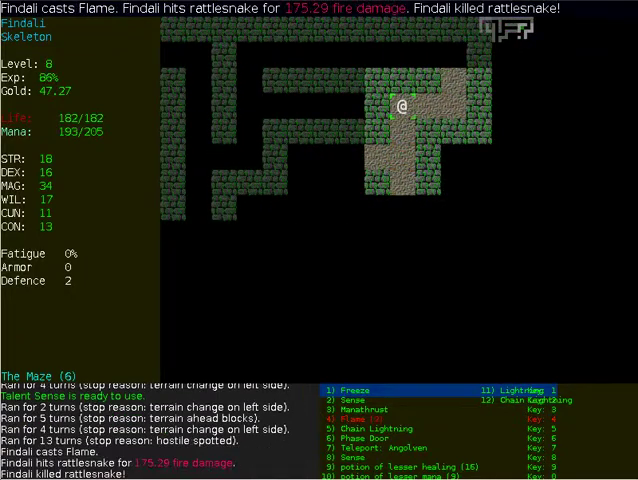
pyautogui.hotkey('shift', 'r')
# - Kill the cutpurse with Flame, rest, and pick up the scroll and gold from the pile
pyautogui.hotkey('shift', 'Down')
pyautogui.hotkey('shift', 'Right')
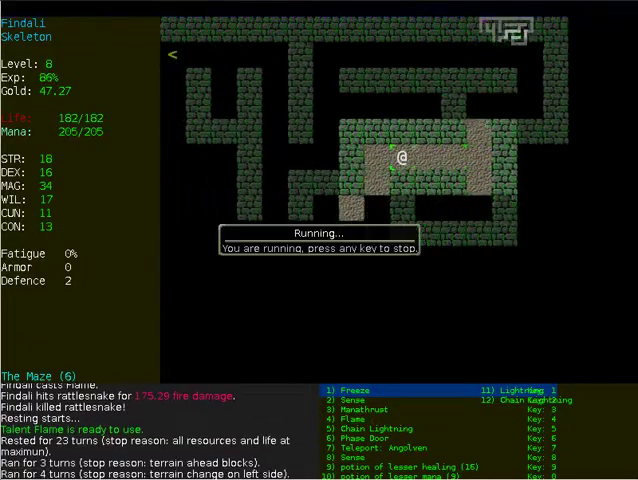
pyautogui.hotkey('shift', 'Up')
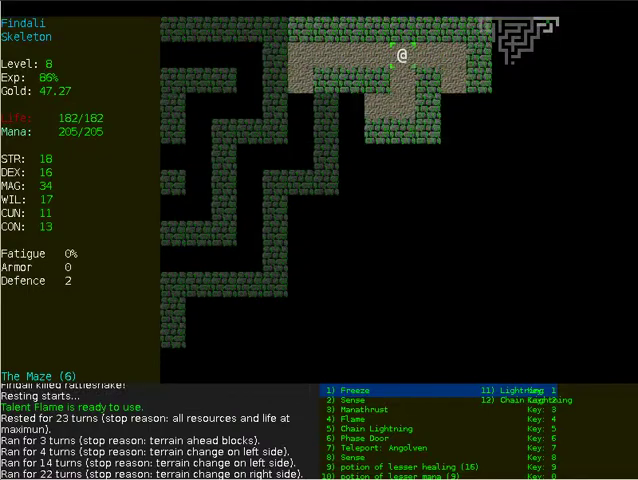
pyautogui.hotkey('shift', 'Down')
pyautogui.press('4')
pyautogui.hotkey('shift', 'r')
pyautogui.hotkey('shift', 'Right')
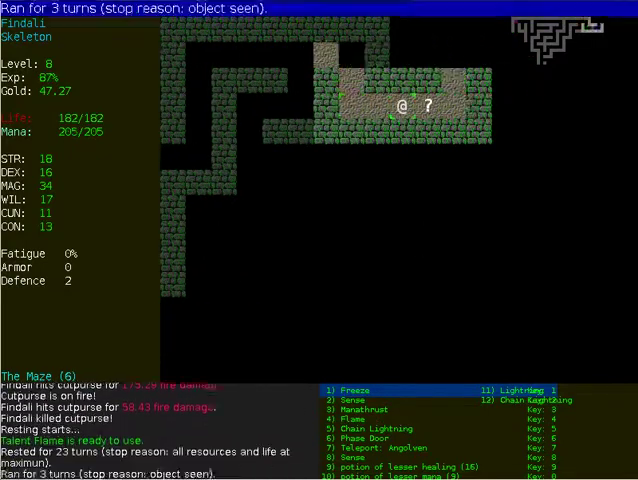
pyautogui.press('Right')
pyautogui.press('g')
pyautogui.press('Return')
pyautogui.press('Return')
# - Run through the level 6 corridors into the next room
pyautogui.hotkey('shift', 'Up')
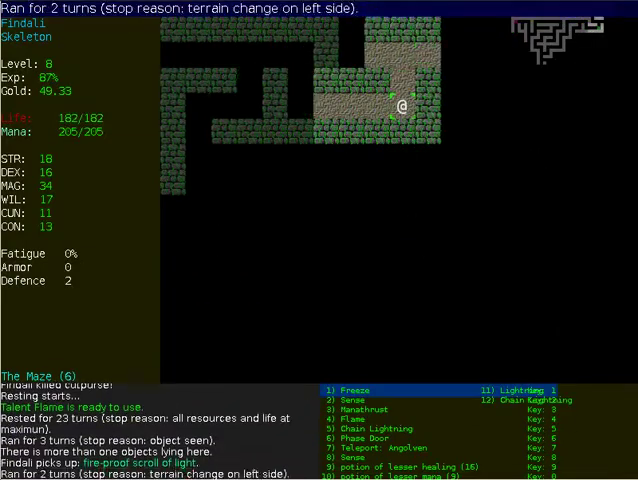
pyautogui.hotkey('shift', 'Up')
pyautogui.hotkey('shift', 'Right')
pyautogui.hotkey('shift', 'Down')
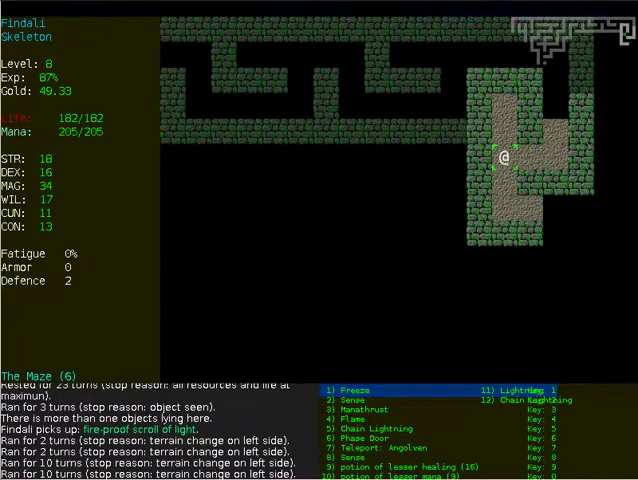
pyautogui.hotkey('shift', 'Down')
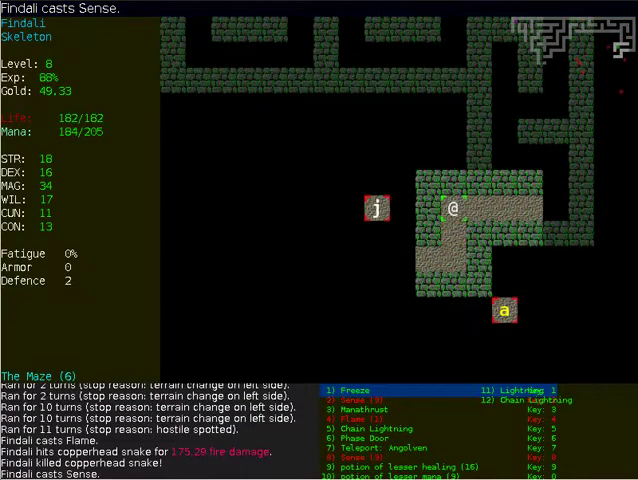
pyautogui.hotkey('shift', 'Down')
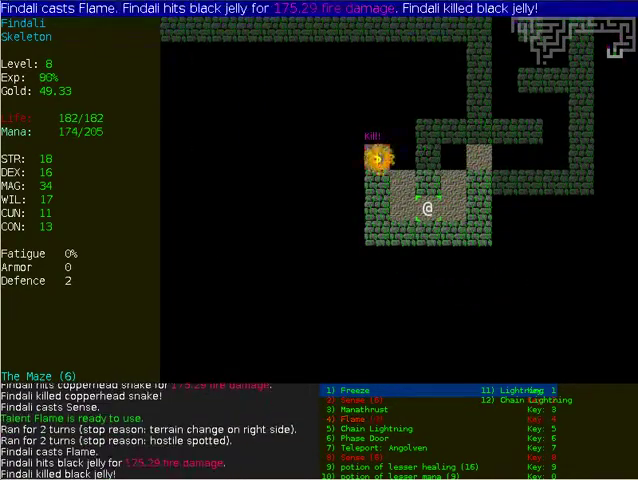
# - Collect the gold pieces, rest off the fire damage, and bring up the items lying here
pyautogui.press('Up')
pyautogui.press('Up')
pyautogui.press('Left')
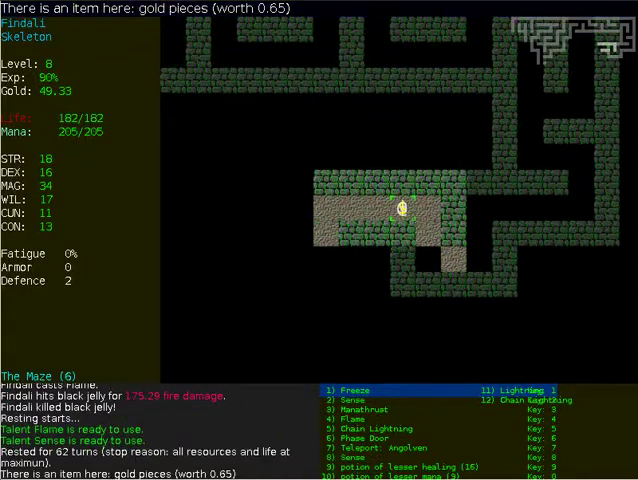
pyautogui.hotkey('shift', 'Down')
pyautogui.hotkey('shift', 'r')
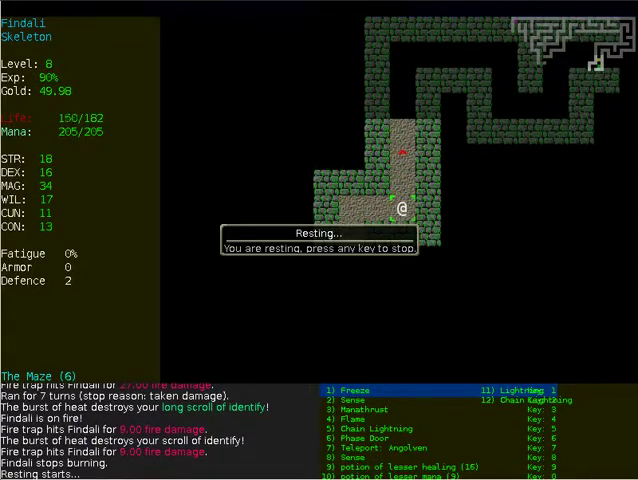
pyautogui.hotkey('shift', 'Down')
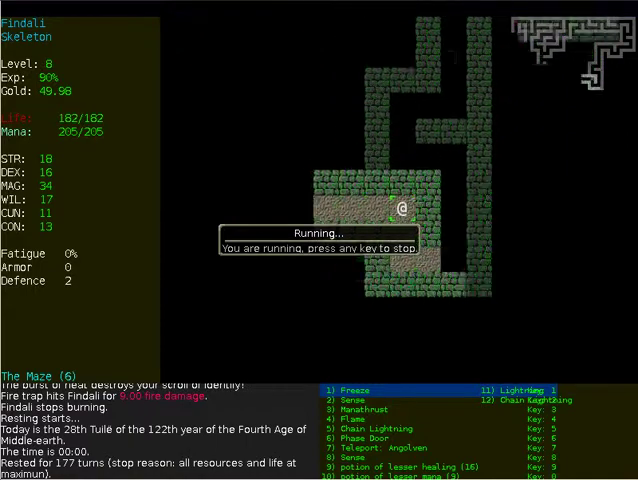
pyautogui.hotkey('shift', 'Right')
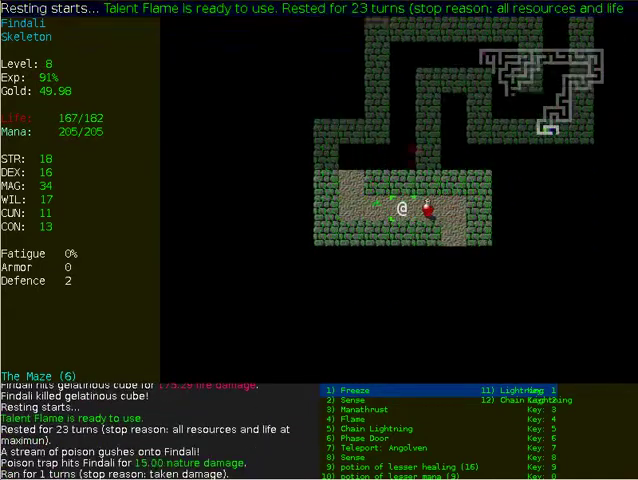
pyautogui.press('g')
# - Pick up the lesser healing potion and magic mapping scroll, then read the scroll to reveal the maze
pyautogui.press('Return')
pyautogui.press('Return')
pyautogui.press('Escape')
pyautogui.press('i')
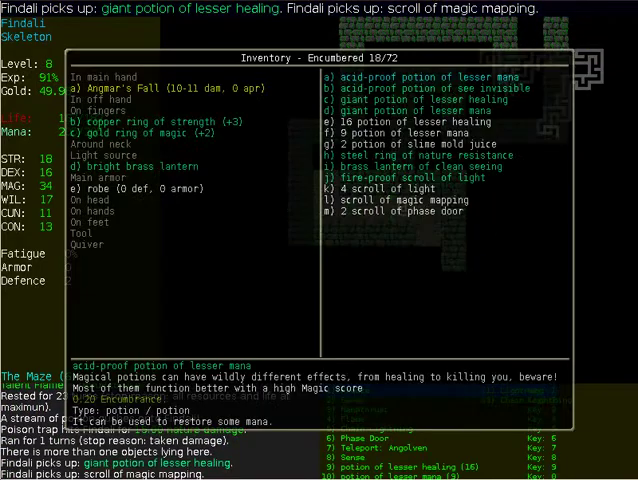
pyautogui.press('Return')
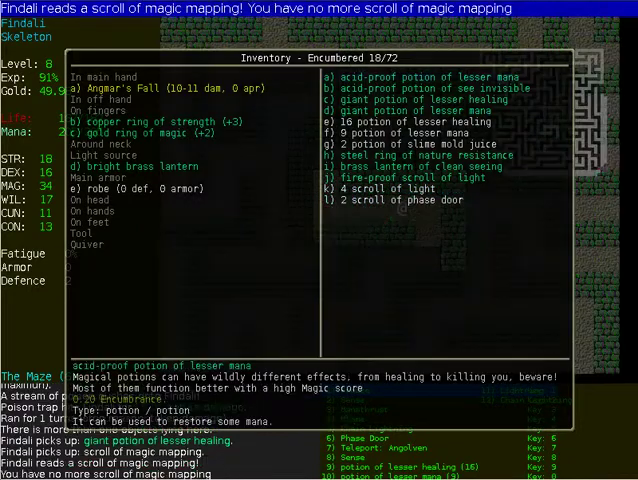
pyautogui.press('Escape')
pyautogui.hotkey('shift', 'Right')
# - Flame the fox and cutpurse, collecting a potion of lesser healing and the elven-wood staff
pyautogui.press('4')
pyautogui.hotkey('shift', 'Right')
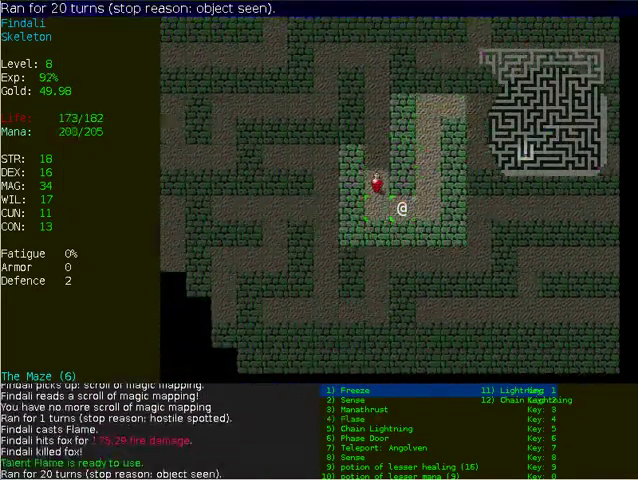
pyautogui.press('Up')
pyautogui.press('g')
pyautogui.press('4')
pyautogui.hotkey('shift', 'Up')
pyautogui.press('g')
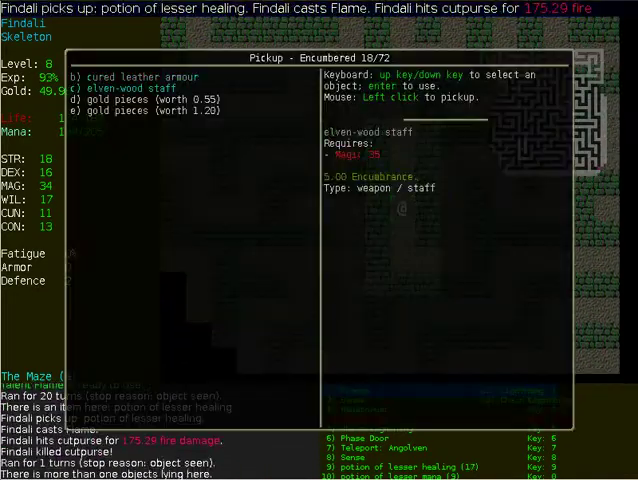
pyautogui.press('Return')
pyautogui.press('Escape')
pyautogui.press('i')
pyautogui.press('Escape')
# - Rest off the acid and poison trap damage, then pick up the robe
pyautogui.press('Right')
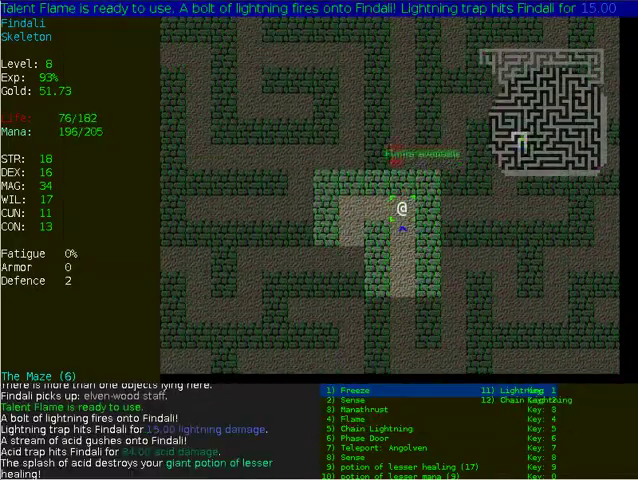
pyautogui.hotkey('shift', 'r')
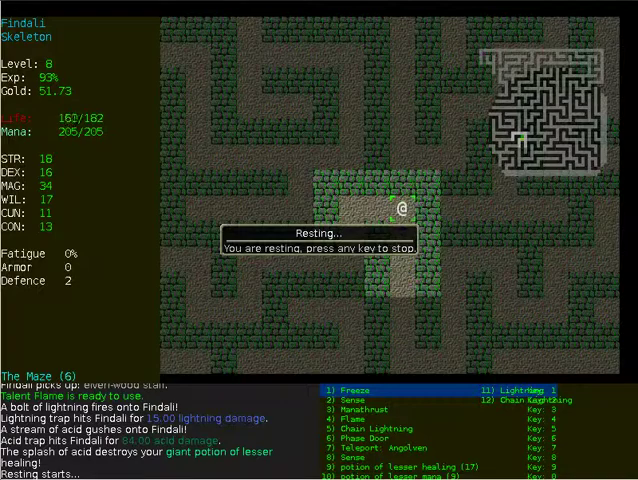
pyautogui.hotkey('shift', 'Left')
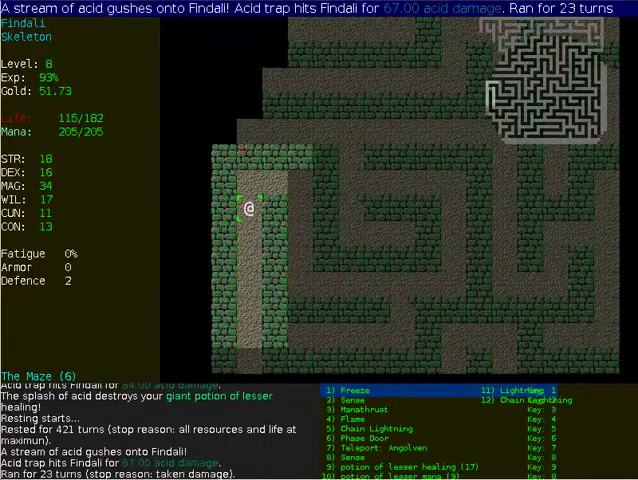
pyautogui.hotkey('shift', 'r')
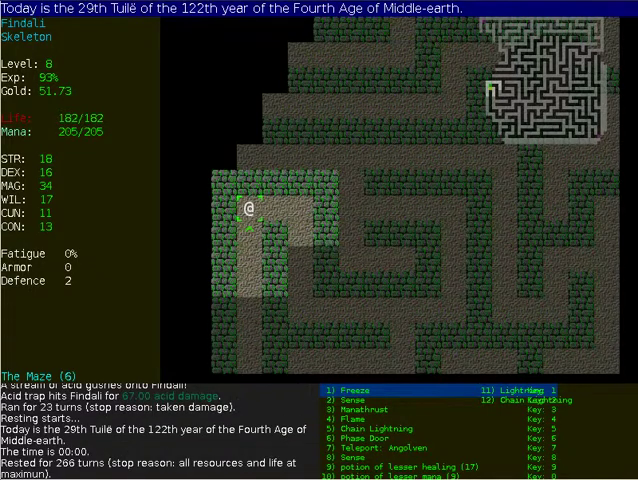
pyautogui.press('Right')
pyautogui.hotkey('shift', 'r')
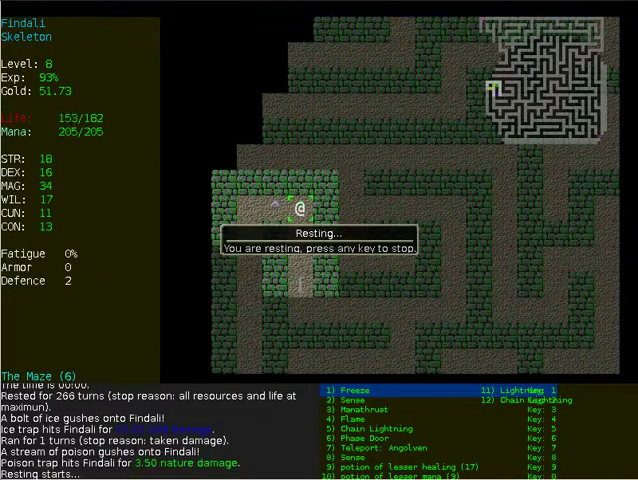
pyautogui.hotkey('shift', 'Up')
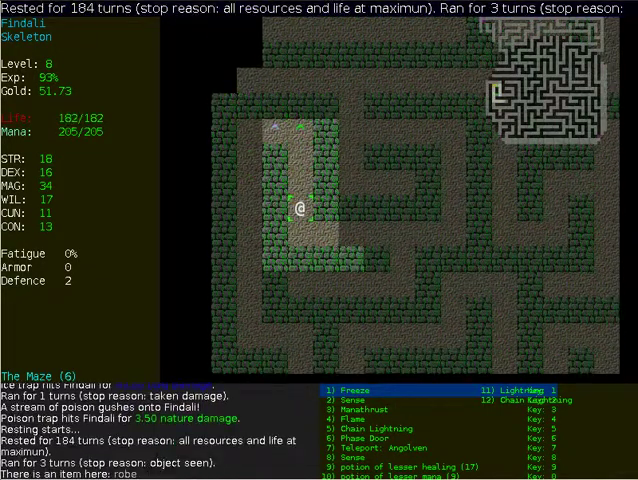
pyautogui.press('g')
# - Kill the green jelly with Manathrust and the white jelly and yellow ant with Flame, then take the gold and rest
pyautogui.hotkey('shift', 'Right')
pyautogui.hotkey('shift', 'Down')
pyautogui.press('3')
pyautogui.press('Return')
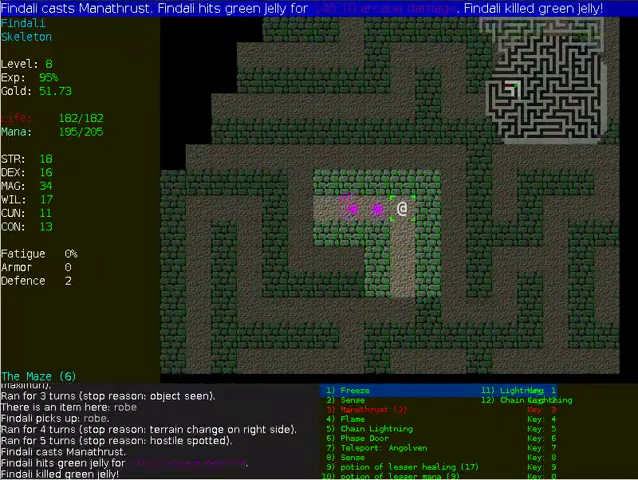
pyautogui.press('Left')
pyautogui.press('4')
pyautogui.press('Return')
pyautogui.press('Left')
pyautogui.press('Left')
pyautogui.press('4')
pyautogui.press('Return')
pyautogui.press('Left')
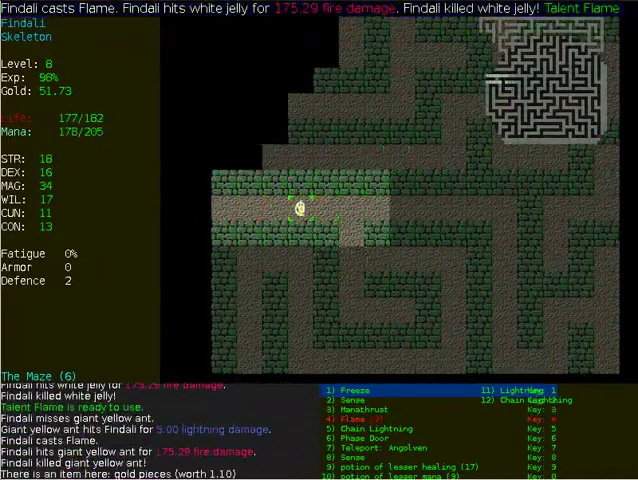
pyautogui.press('g')
pyautogui.hotkey('shift', 'r')
# - Flame the cutpurse, take its dropped gold, and burn the warg to death
pyautogui.hotkey('shift', 'Down')
pyautogui.press('4')
pyautogui.press('Return')
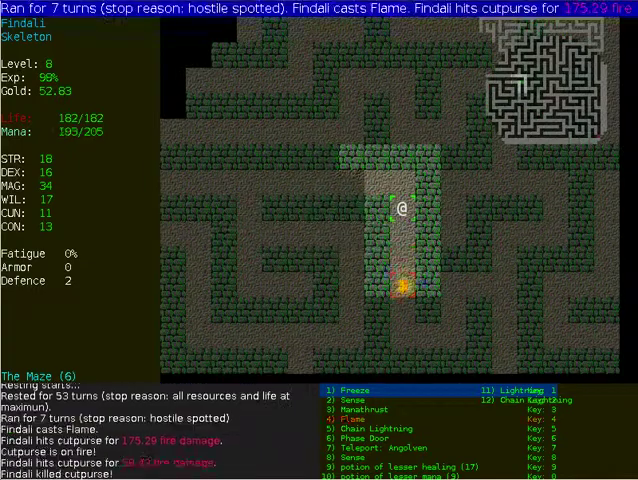
pyautogui.hotkey('shift', 'Down')
pyautogui.press('g')
pyautogui.press('Return')
pyautogui.press('Return')
pyautogui.hotkey('shift', 'Down')
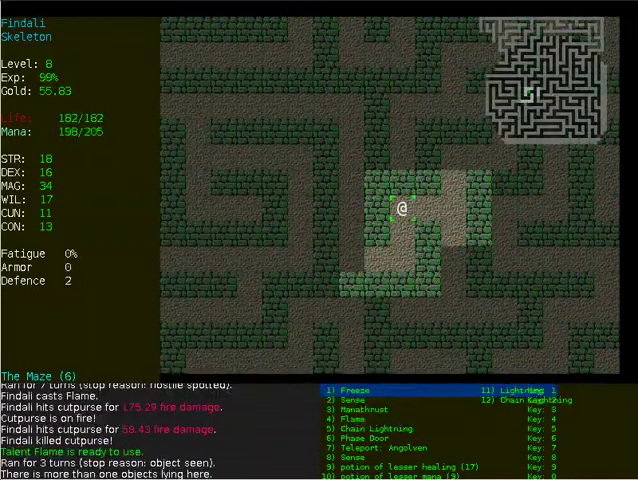
pyautogui.press('Up')
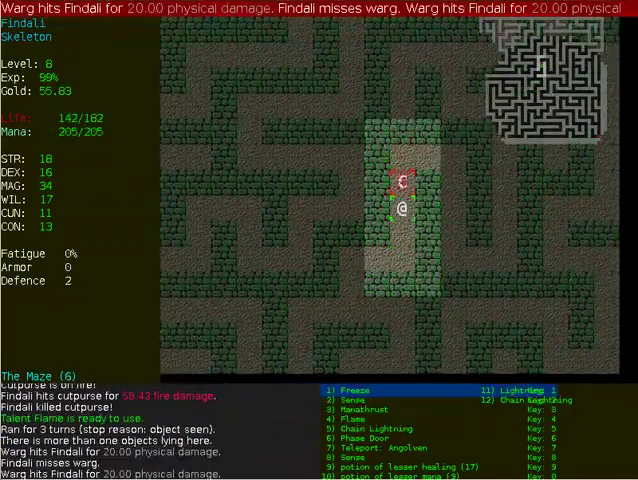
pyautogui.press('4')
pyautogui.press('Return')
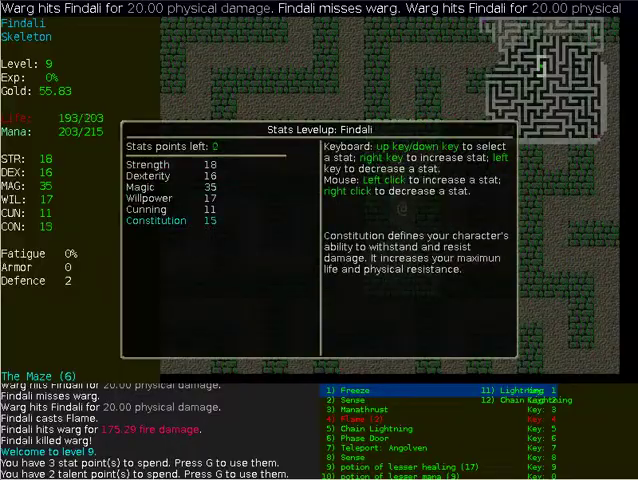
# - Spend a level-9 talent point on the Divination spell Identify and resume play
pyautogui.press('Escape')
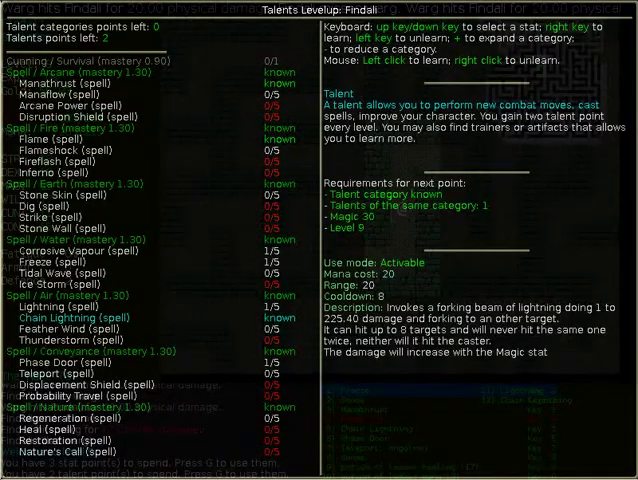
pyautogui.press('Down')
pyautogui.press('Down')
pyautogui.press('Down')
pyautogui.press('Down')
pyautogui.press('Down')
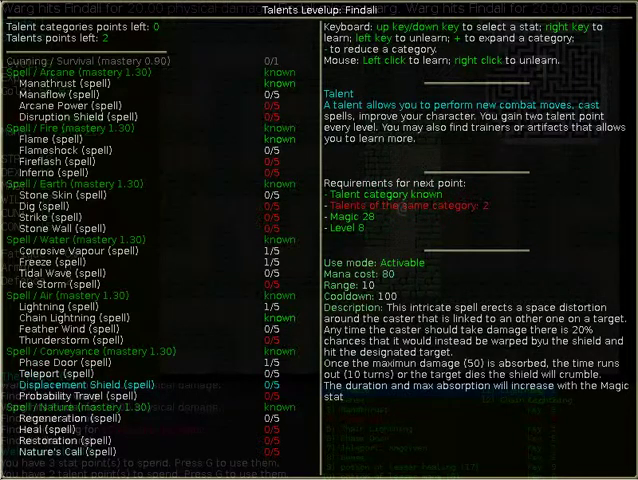
pyautogui.press('Down')
pyautogui.press('Down')
pyautogui.press('Down')
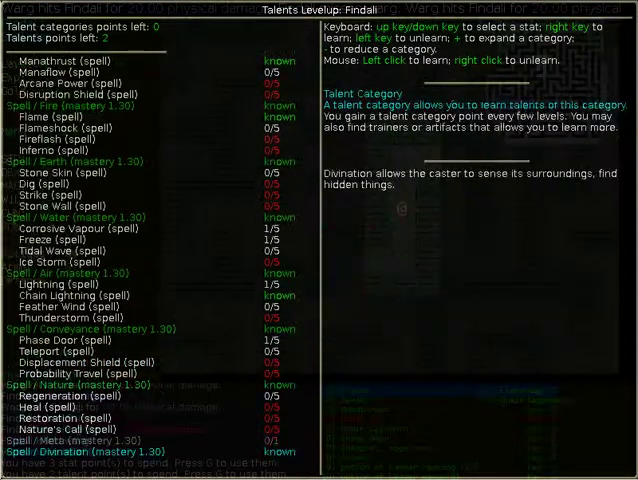
pyautogui.press('Down')
pyautogui.press('Down')
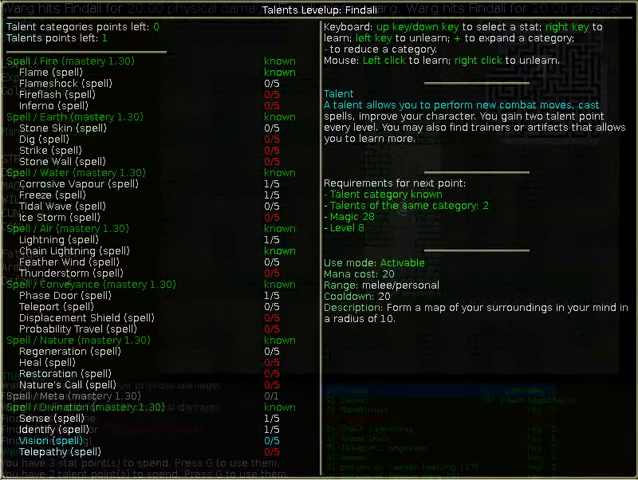
pyautogui.press('Escape')
# - Kill the large brown snake with Flame and the green worm mass with Manathrust, rest, and head north
pyautogui.press('4')
pyautogui.press('3')
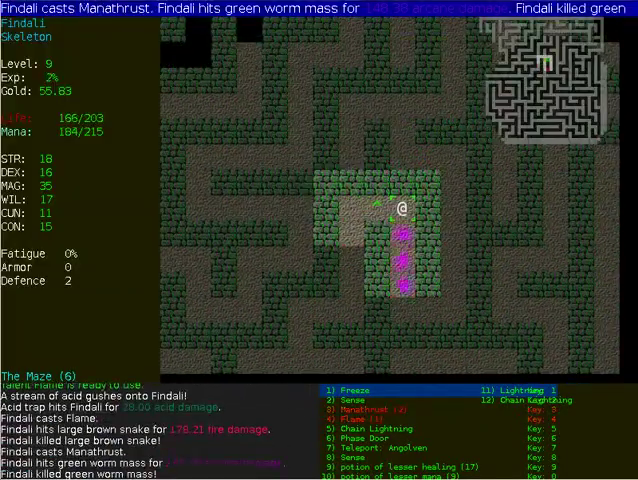
pyautogui.hotkey('shift', 'r')
pyautogui.hotkey('shift', 'Up')
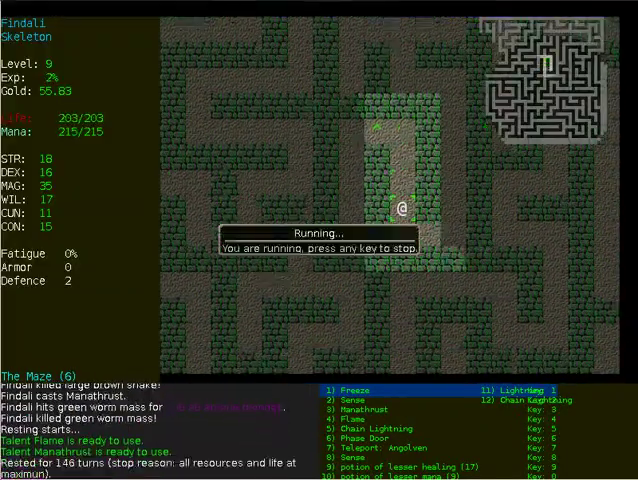
pyautogui.press('Up')
pyautogui.press('Up')
pyautogui.press('Up')
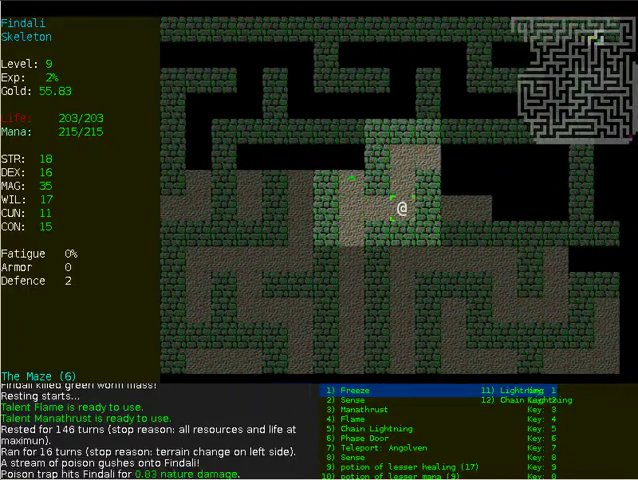
pyautogui.press('Up')
pyautogui.press('Right')
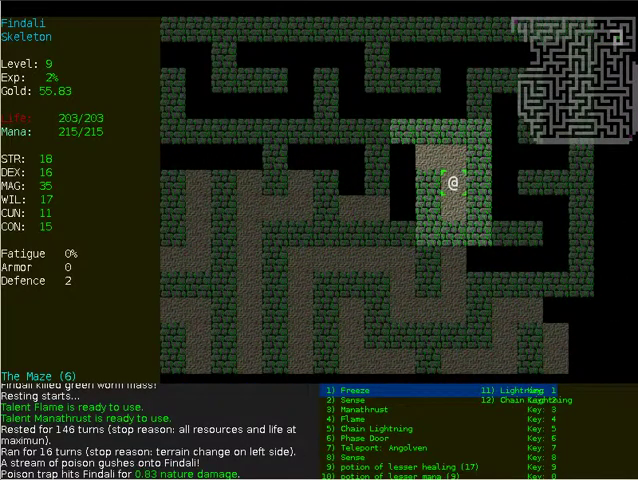
# - Cast Phase Door, rest off the fire trap damage, and check the carried items
pyautogui.press('6')
pyautogui.hotkey('shift', 'r')
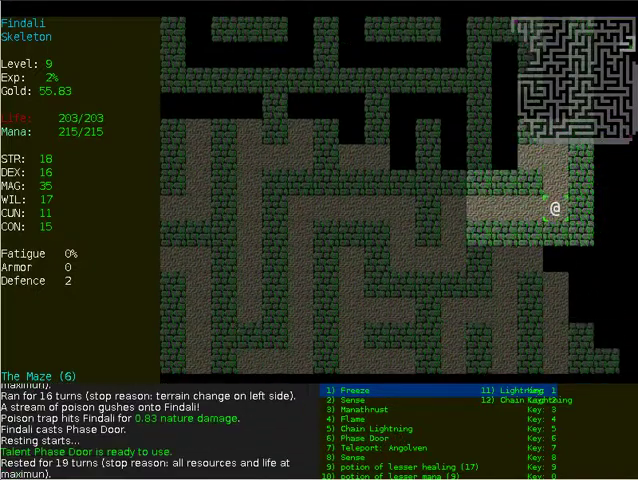
pyautogui.press('Left')
pyautogui.press('Left')
pyautogui.press('Down')
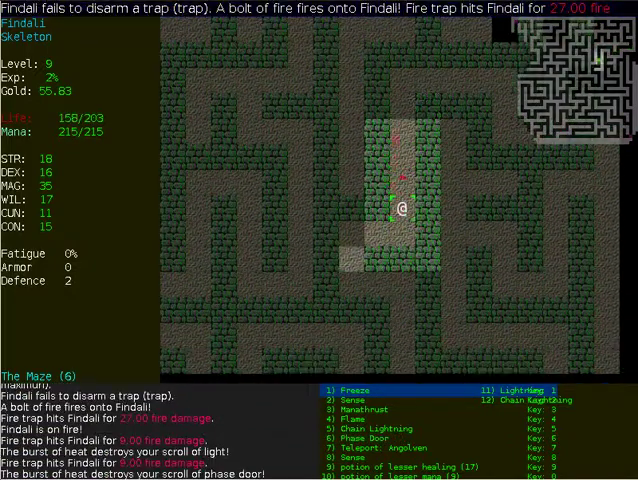
pyautogui.hotkey('shift', 'r')
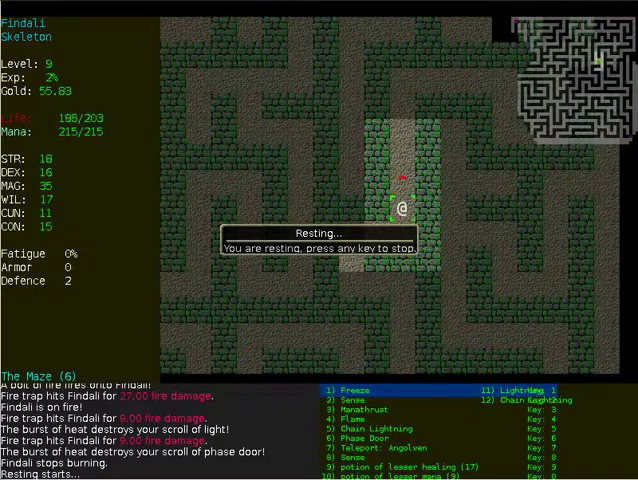
pyautogui.press('Down')
pyautogui.press('Right')
pyautogui.press('Right')
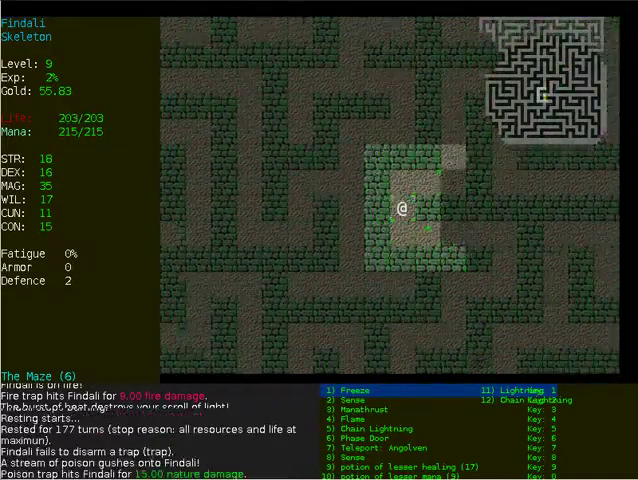
pyautogui.press('Right')
pyautogui.hotkey('shift', 'r')
pyautogui.press('i')
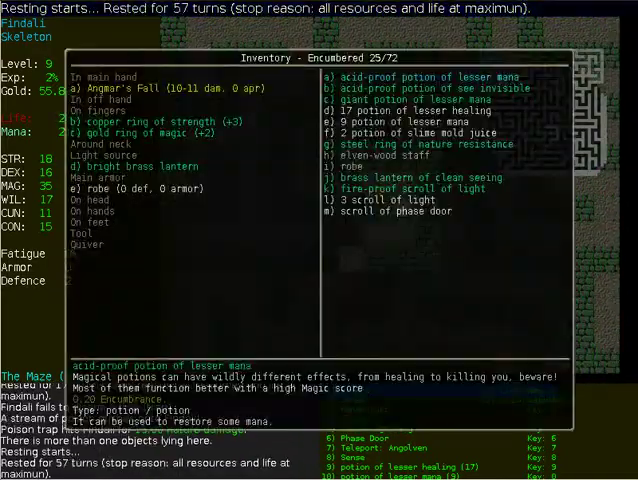
# - Close the inventory, walk over the floor armour, and cast Phase Door three times
pyautogui.press('Escape')
pyautogui.hotkey('shift', 'Left')
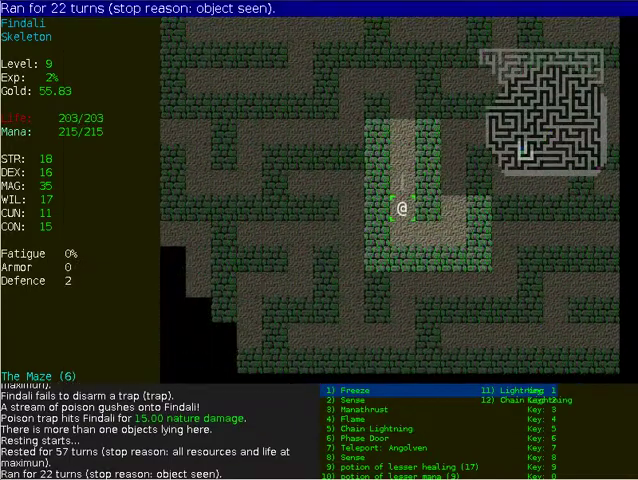
pyautogui.press('Up')
pyautogui.press('Down')
pyautogui.press('Up')
pyautogui.press('6')
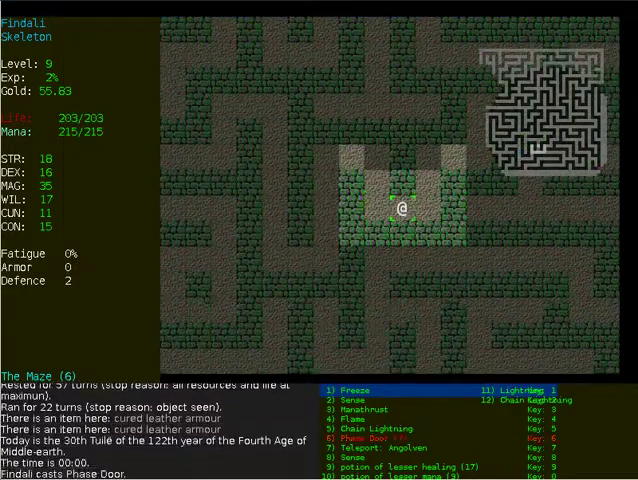
pyautogui.press('6')
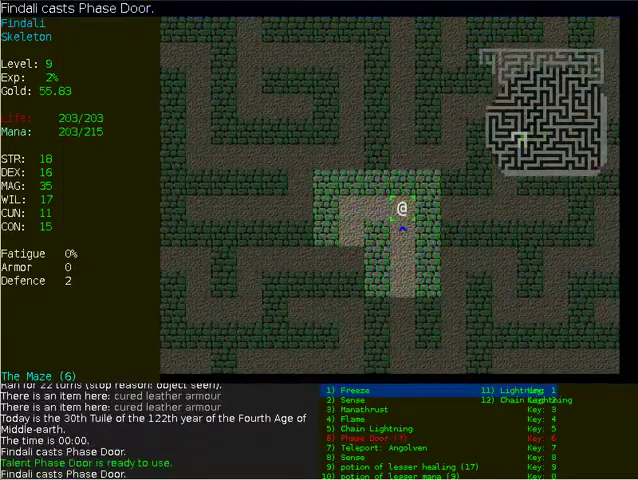
pyautogui.press('6')
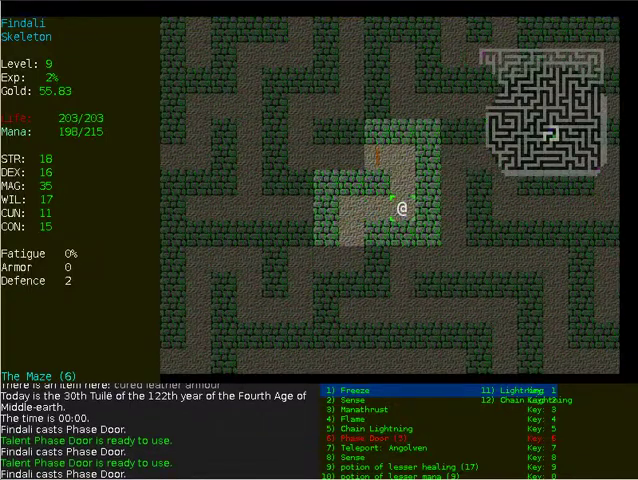
# - Cast Phase Door twice more, burn the blue ooze with Flame, and rest to full
pyautogui.press('Down')
pyautogui.press('Down')
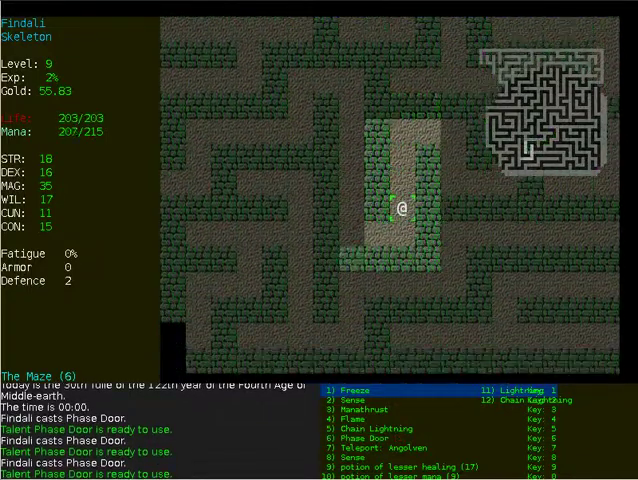
pyautogui.press('6')
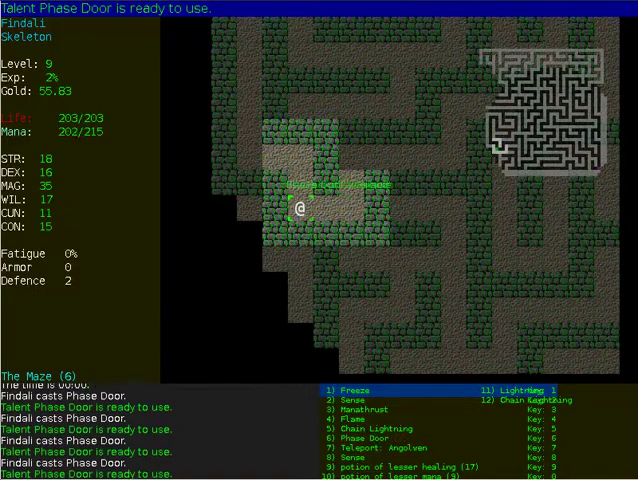
pyautogui.press('6')
pyautogui.press('Down')
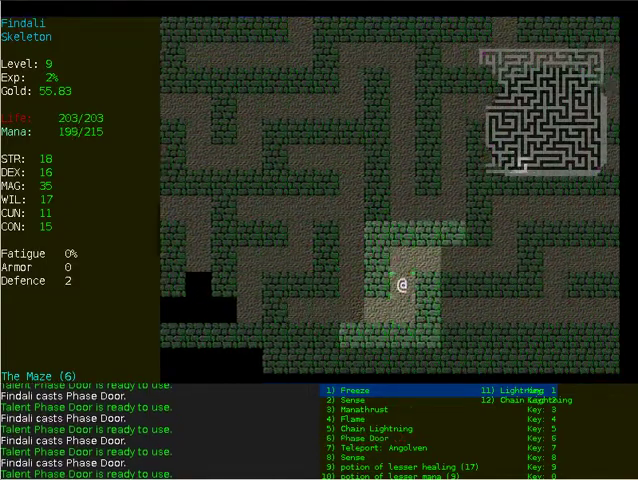
pyautogui.press('Up')
pyautogui.press('4')
pyautogui.hotkey('shift', 'r')
# - Pick up the scroll of phase door and the gold from the item pile
pyautogui.press('Right')
pyautogui.press('Right')
pyautogui.press('Right')
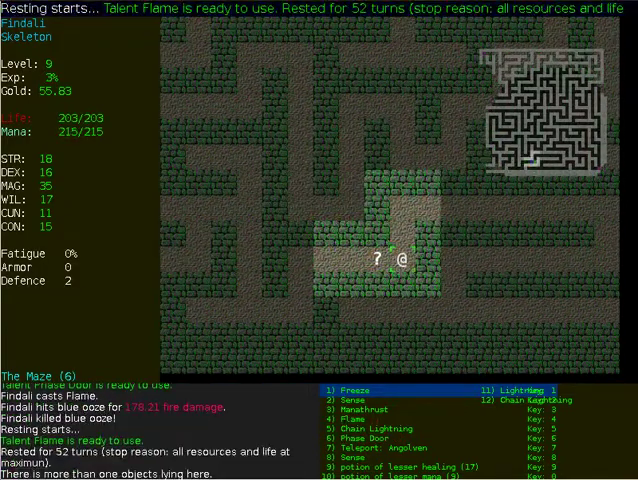
pyautogui.press('Left')
pyautogui.press('g')
pyautogui.press('a')
pyautogui.press('b')
pyautogui.hotkey('shift', 'Right')
# - Kill the green worm masses with Flame and Manathrust, then rest
pyautogui.press('4')
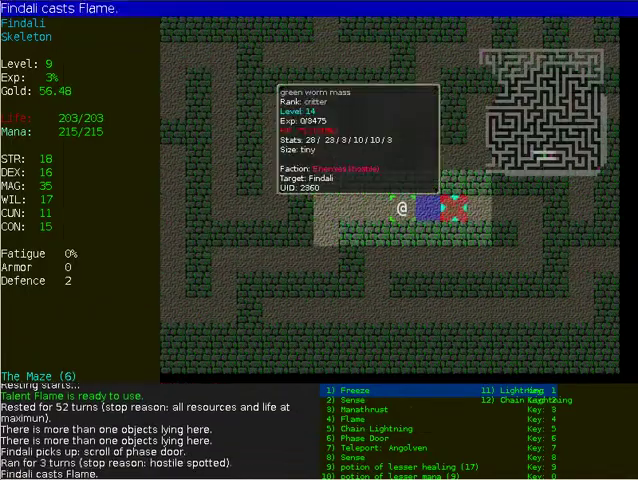
pyautogui.press('Return')
pyautogui.hotkey('shift', 'Right')
pyautogui.press('Right')
pyautogui.press('3')
pyautogui.press('Return')
pyautogui.hotkey('shift', 'r')
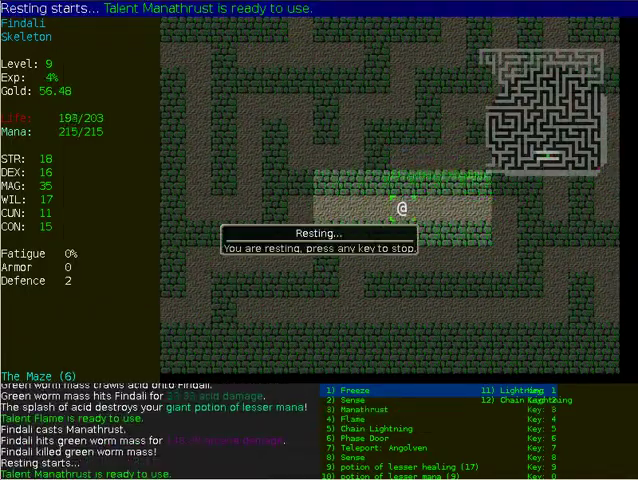
pyautogui.hotkey('shift', 'Down')
# - Burn the wolf with Flame, rest, then flame the warg
pyautogui.press('4')
pyautogui.press('Return')
pyautogui.hotkey('shift', 'r')
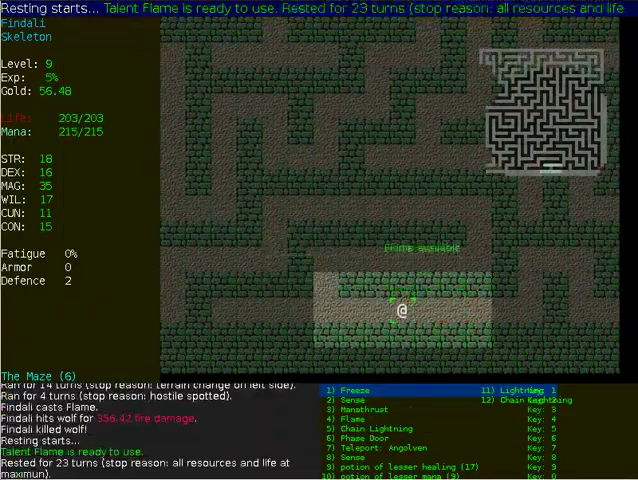
pyautogui.hotkey('shift', 'Up')
pyautogui.press('4')
pyautogui.press('Return')
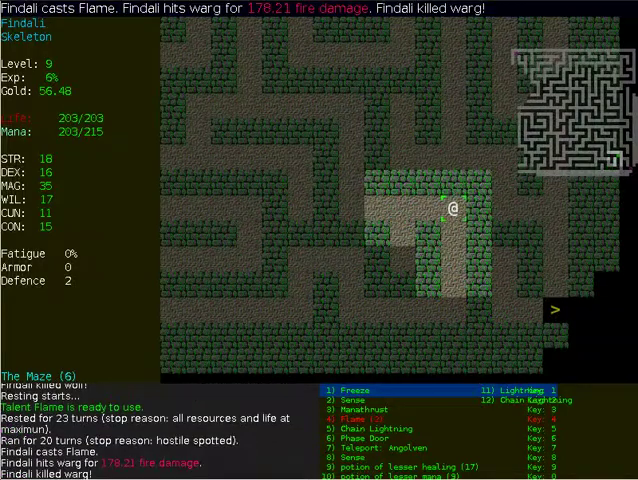
# - Take the potion of lesser healing, kill the giant grey mouse, and descend to Maze level 7
pyautogui.hotkey('shift', 'Left')
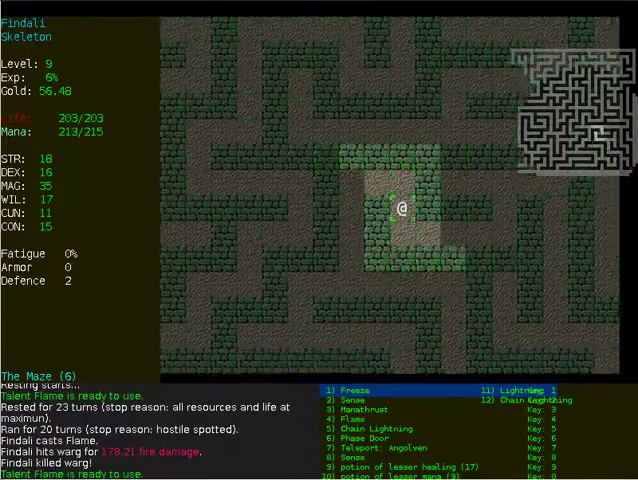
pyautogui.press('Left')
pyautogui.press('g')
pyautogui.hotkey('shift', 'Up')
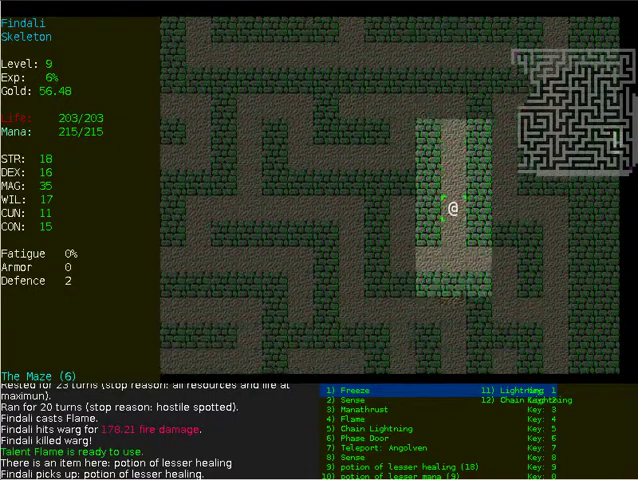
pyautogui.press('Up')
pyautogui.hotkey('shift', 'Down')
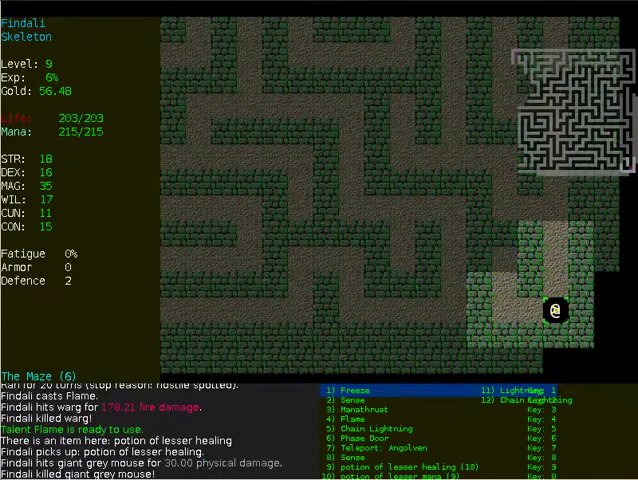
pyautogui.hotkey('shift', '.')
# - Sense Maze 7's creatures, bind Vision to 6 and Phase Door to 7, then auto-explore
pyautogui.press('8')
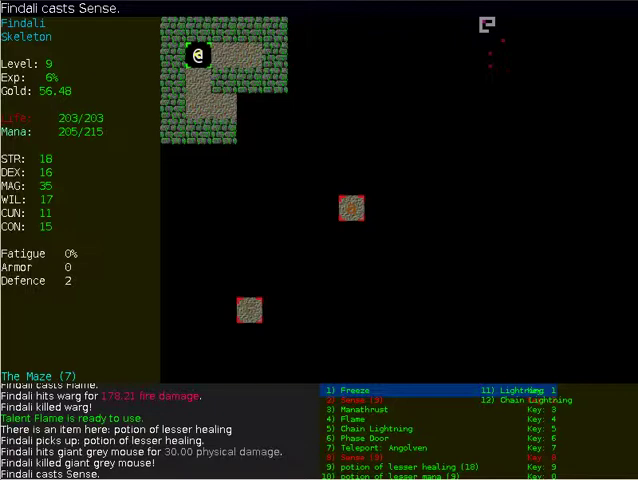
pyautogui.press('m')
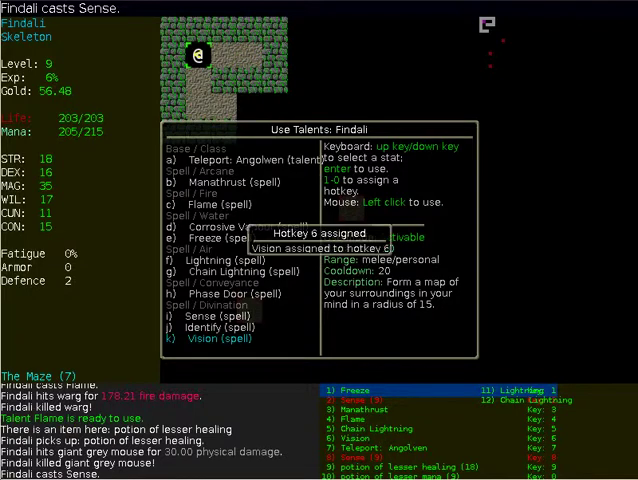
pyautogui.press('Down')
pyautogui.press('Down')
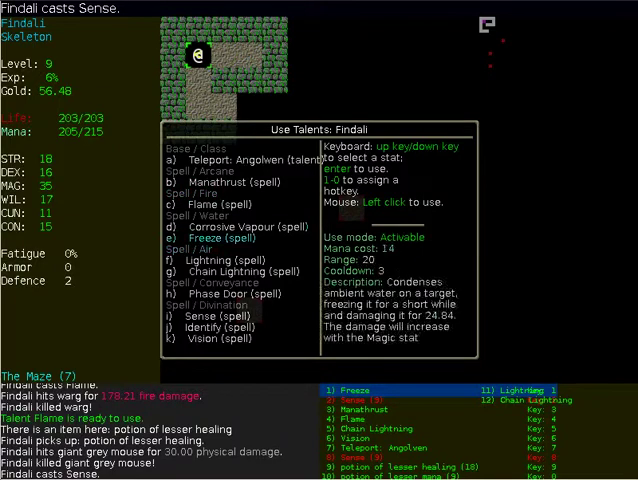
pyautogui.press('Down')
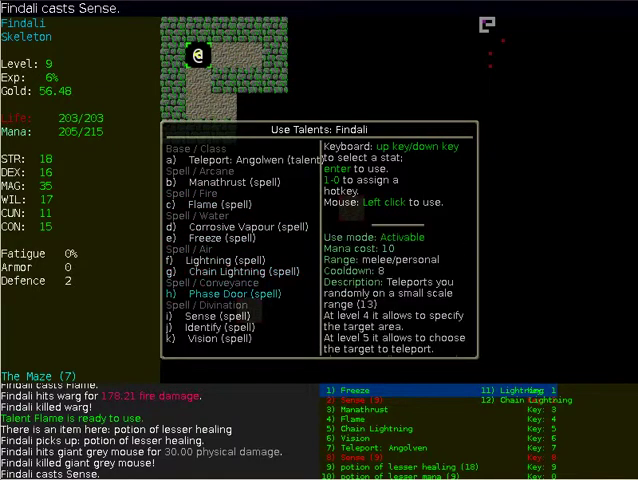
pyautogui.press('Up')
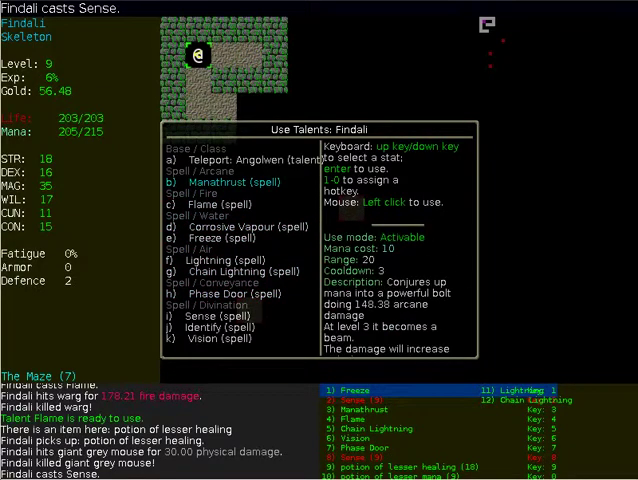
pyautogui.press('Up')
pyautogui.press('Up')
pyautogui.press('Escape')
pyautogui.press('z')
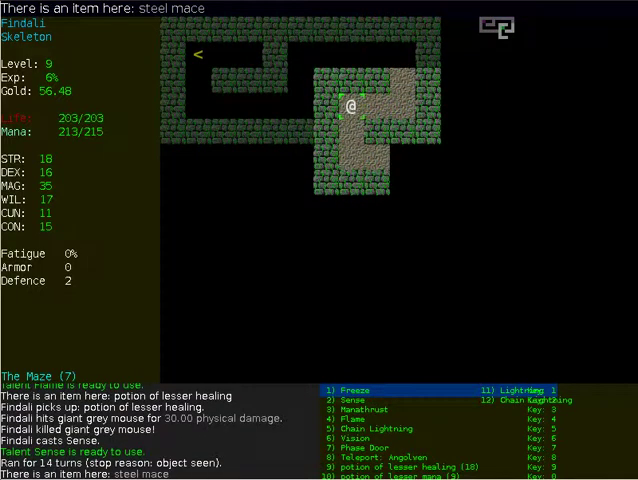
# - Map the maze with Vision and blast the green worm mass with Manathrust
pyautogui.press('6')
pyautogui.press('z')
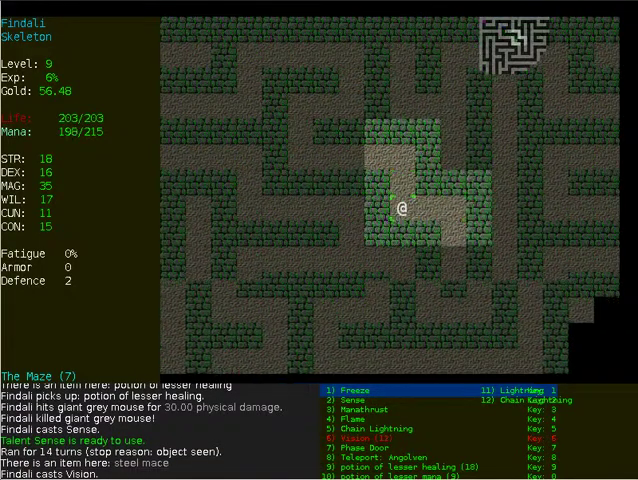
pyautogui.press('3')
pyautogui.press('2')
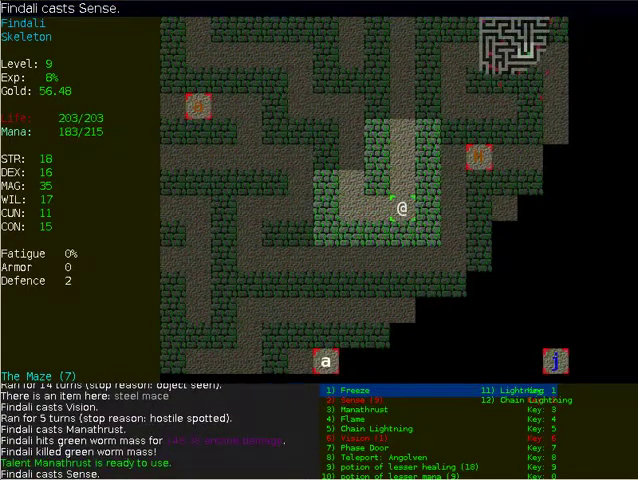
pyautogui.press('3')
pyautogui.press('z')
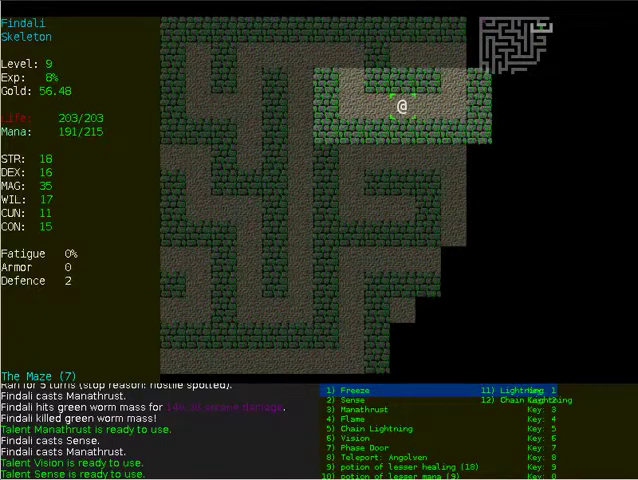
# - Hit the giant yellow ant with Manathrust, then rest to recover life and mana
pyautogui.press('6')
pyautogui.press('2')
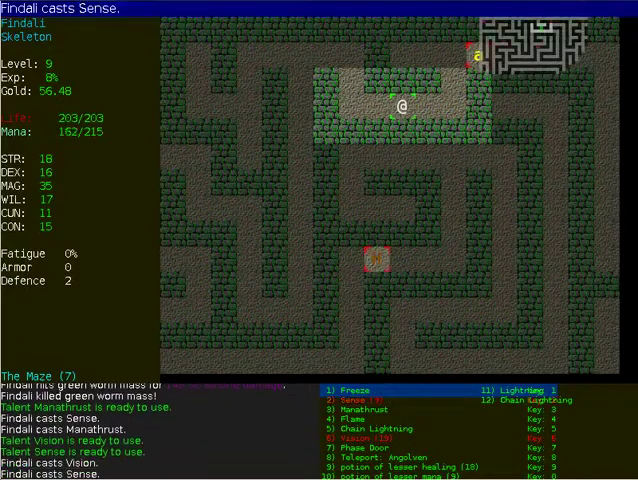
pyautogui.press('Escape')
pyautogui.press('Escape')
pyautogui.press('2')
pyautogui.press('3')
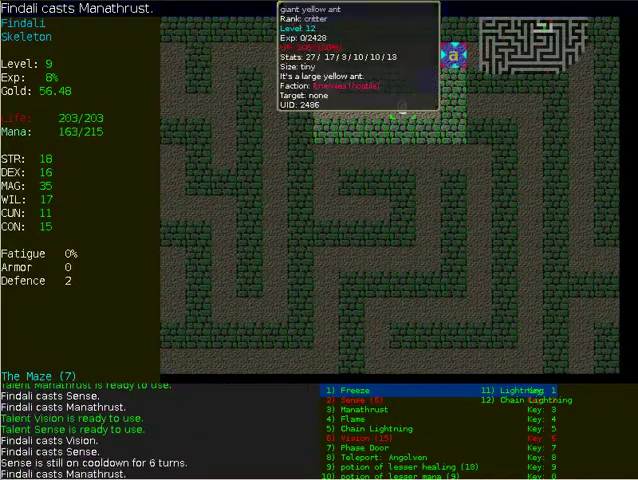
pyautogui.press('Return')
pyautogui.hotkey('shift', 'r')
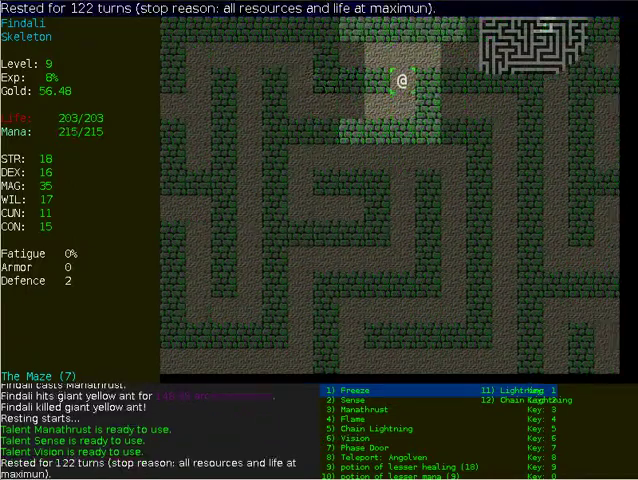
# - Fight the giant green ant in melee and with Manathrust, then rest for mana
pyautogui.press('2')
pyautogui.press('z')
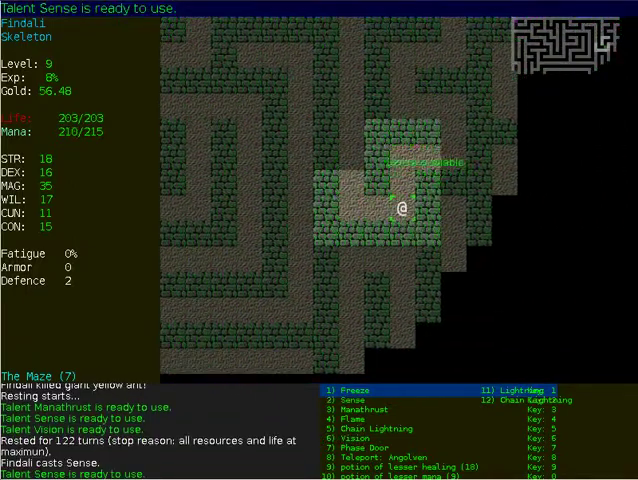
pyautogui.press('6')
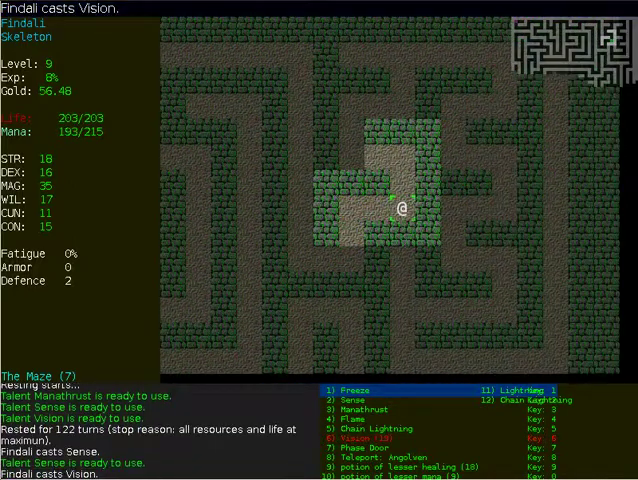
pyautogui.press('Up')
pyautogui.press('Up')
pyautogui.press('Right')
pyautogui.press('3')
pyautogui.press('Return')
pyautogui.hotkey('shift', 'r')
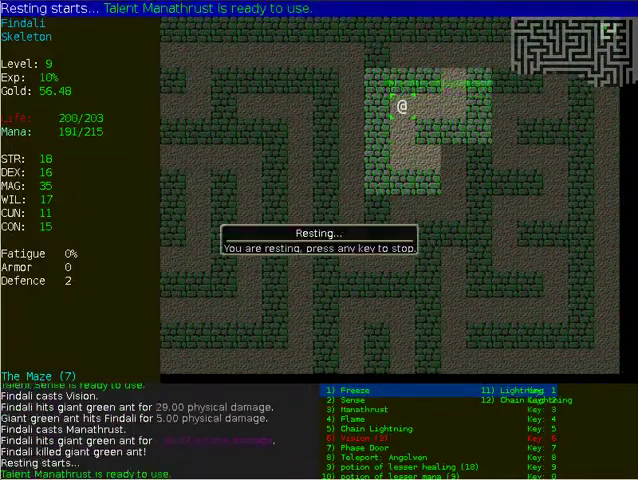
# - Run along the maze corridors and burn the white wolf with Flame
pyautogui.press('2')
pyautogui.press('KP_3')
pyautogui.press('KP_3')
pyautogui.press('KP_9')
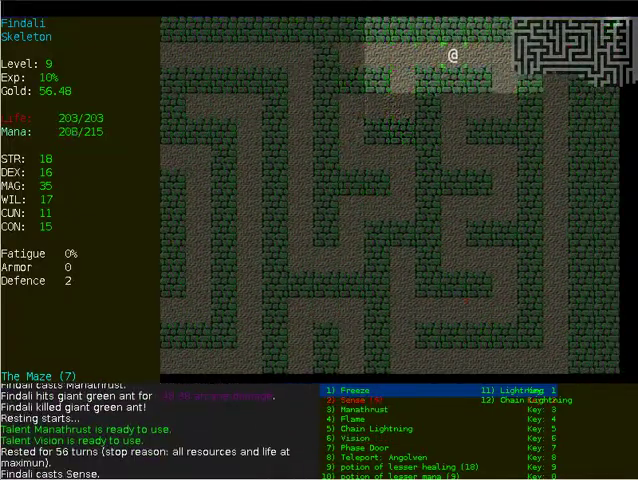
pyautogui.hotkey('shift', 'Right')
pyautogui.hotkey('shift', 'Down')
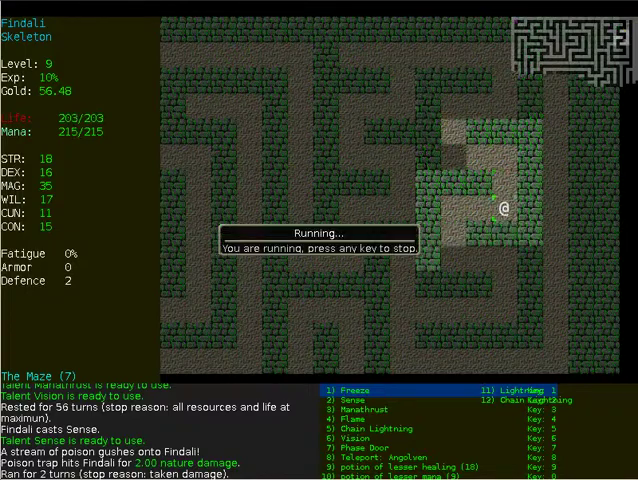
pyautogui.press('4')
pyautogui.press('Return')
# - Burn the rattlesnake with Flame and rest to regain mana
pyautogui.press('2')
pyautogui.press('Left')
pyautogui.press('Left')
pyautogui.hotkey('shift', 'Right')
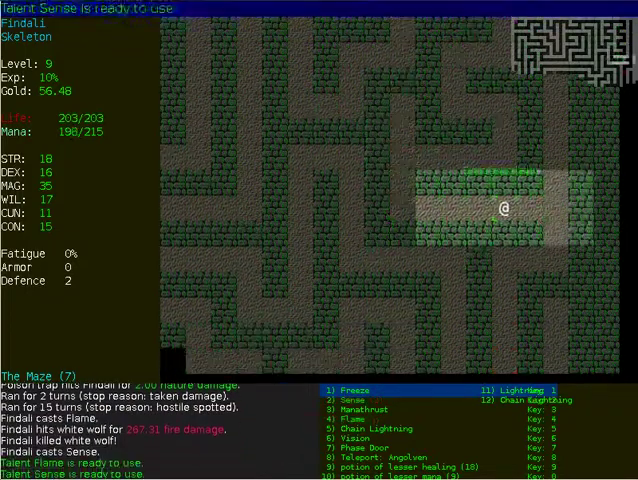
pyautogui.press('4')
pyautogui.press('Return')
pyautogui.hotkey('shift', 'r')
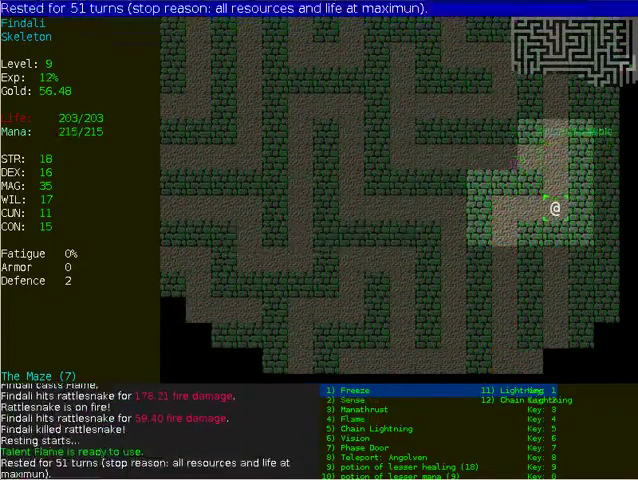
# - Run on through the maze and hit the giant white ant with Manathrust
pyautogui.press('2')
pyautogui.hotkey('shift', 'Down')
pyautogui.press('6')
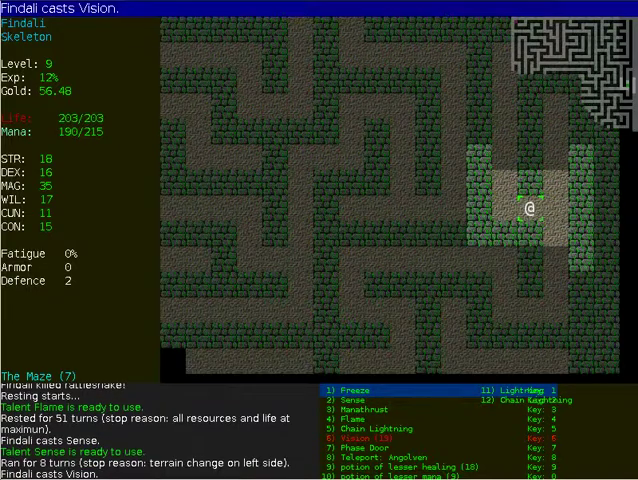
pyautogui.hotkey('shift', 'Left')
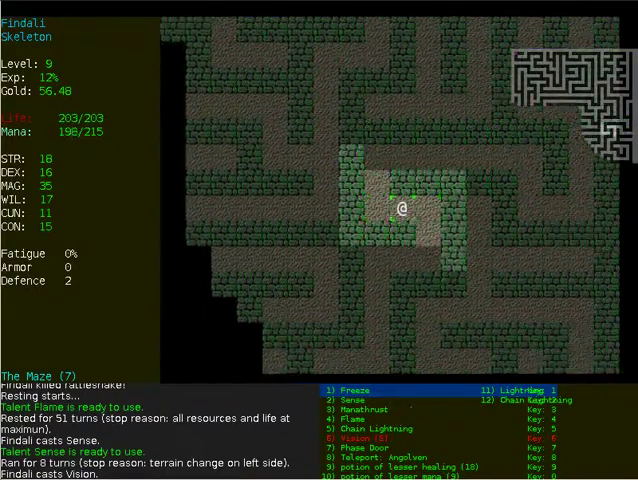
pyautogui.press('2')
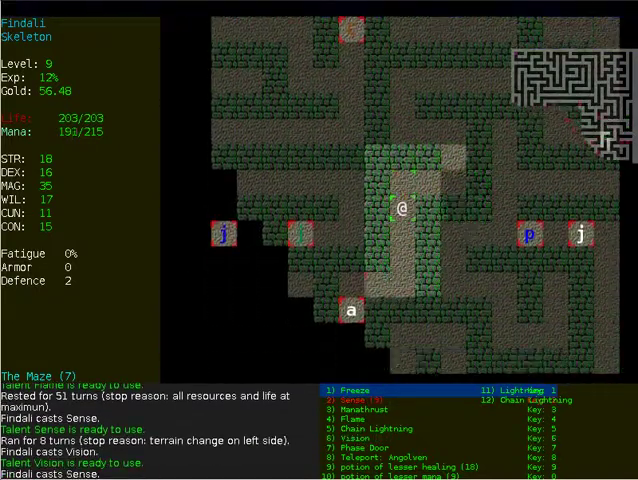
pyautogui.press('3')
pyautogui.press('Return')
# - Manathrust another nearby enemy and walk down the corridor
pyautogui.press('6')
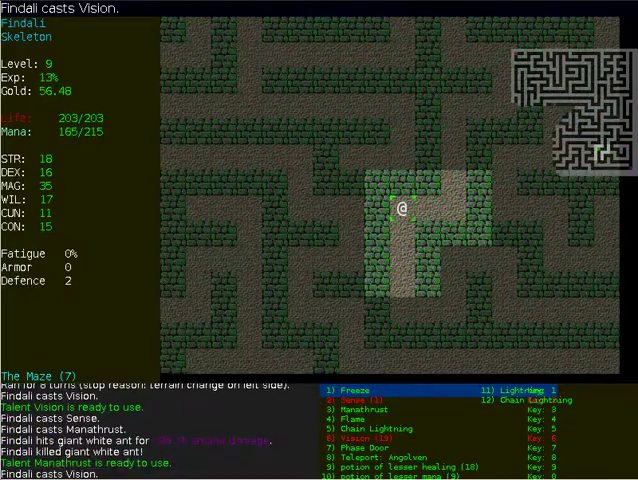
pyautogui.press('3')
pyautogui.press('Return')
pyautogui.press('Down')
pyautogui.press('Down')
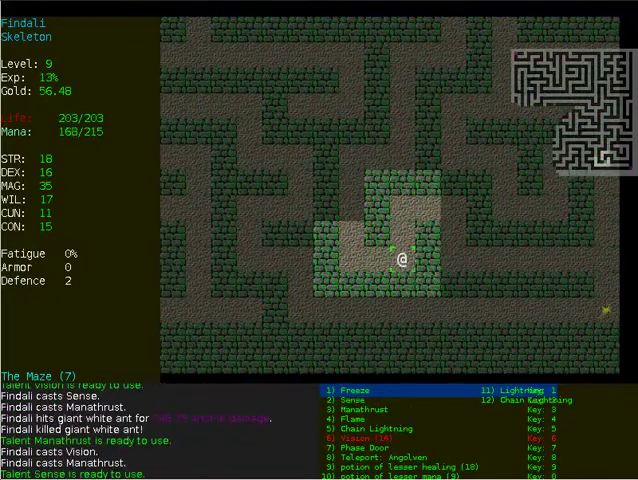
pyautogui.press('Down')
pyautogui.press('Down')
# - Walk up beside the blue ooze, Manathrust it, and rest for mana
pyautogui.press('2')
pyautogui.press('Right')
pyautogui.press('Right')
pyautogui.press('Right')
pyautogui.press('Right')
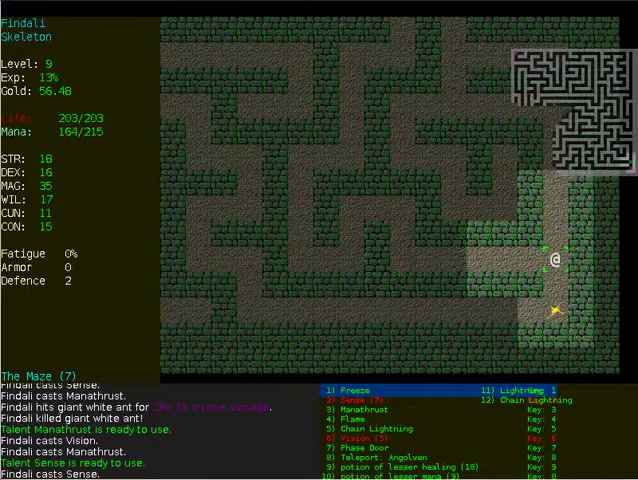
pyautogui.press('Down')
pyautogui.press('Down')
pyautogui.press('Left')
pyautogui.press('Left')
pyautogui.press('Left')
pyautogui.press('Left')
pyautogui.press('Left')
pyautogui.press('Up')
pyautogui.press('Up')
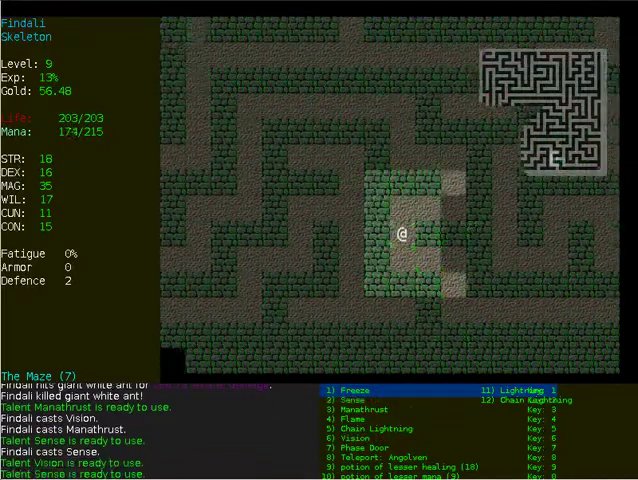
pyautogui.press('Up')
pyautogui.press('3')
pyautogui.press('Return')
pyautogui.hotkey('shift', 'r')
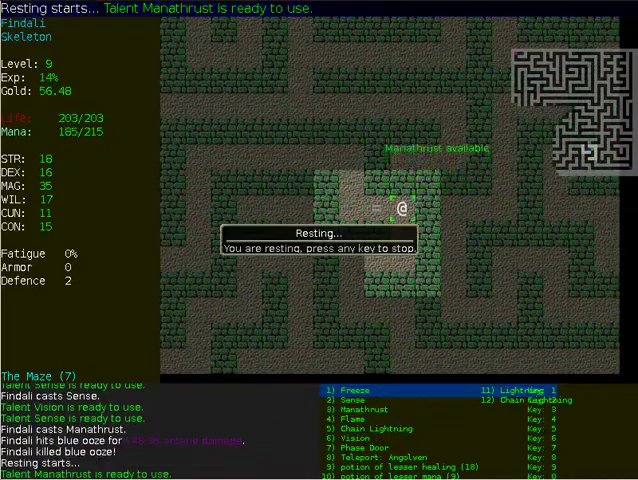
# - Pick up the steel ring and burn the white worm mass with Flame
pyautogui.press('g')
pyautogui.press('Left')
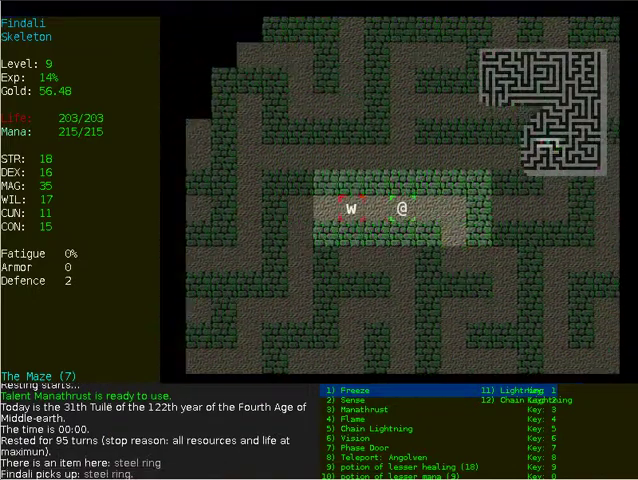
pyautogui.press('2')
pyautogui.press('4')
pyautogui.press('Return')
pyautogui.press('Left')
pyautogui.press('Left')
pyautogui.press('Left')
pyautogui.press('Left')
pyautogui.press('Left')
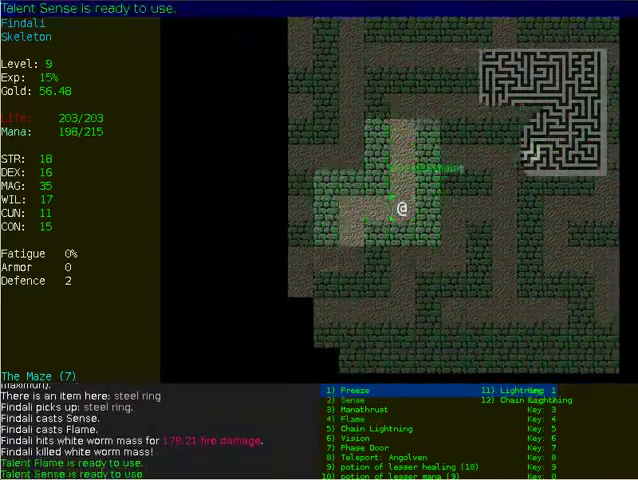
# - Sense monsters, Manathrust a detected target, and step south
pyautogui.press('2')
pyautogui.press('3')
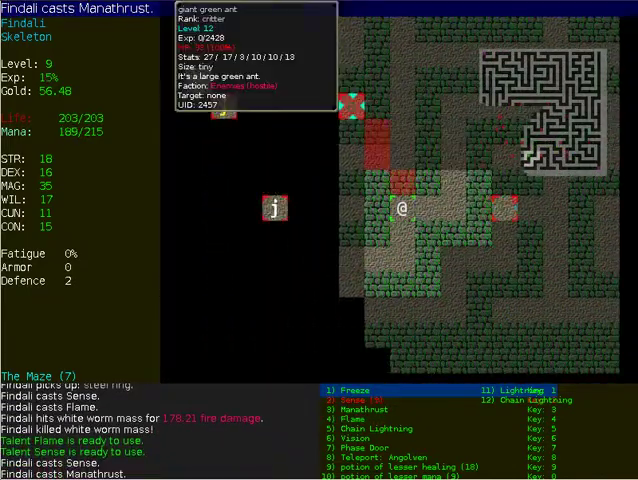
pyautogui.press('space')
pyautogui.press('space')
pyautogui.press('Return')
pyautogui.press('Down')
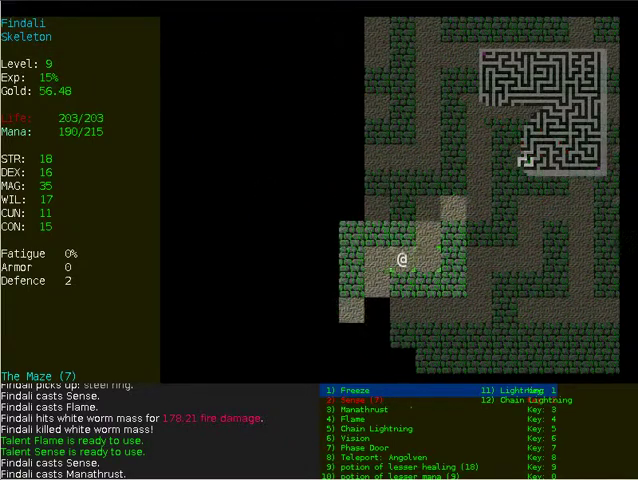
pyautogui.press('Down')
# - Rest 341 turns to full, then sense the Minotaur of the Labyrinth and aim Manathrust at it
pyautogui.press('6')
pyautogui.press('Left')
pyautogui.press('Left')
pyautogui.press('2')
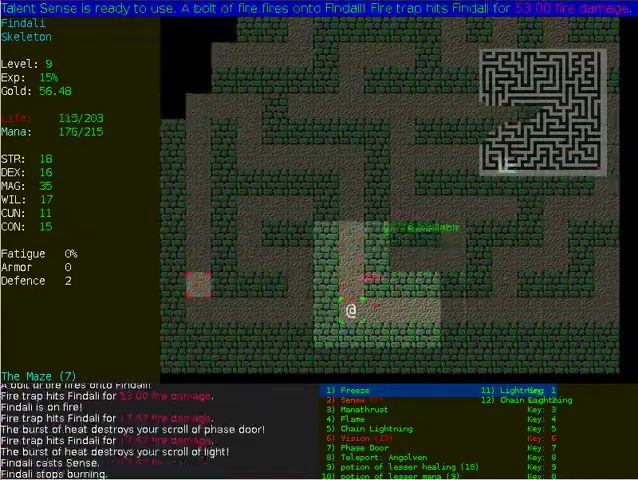
pyautogui.hotkey('shift', 'Up')
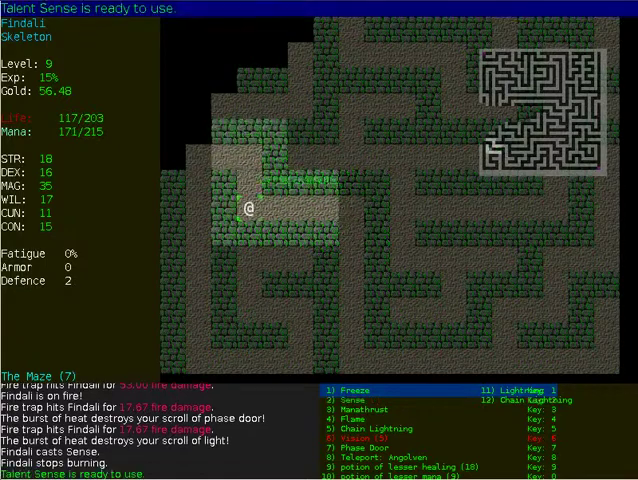
pyautogui.hotkey('shift', 'r')
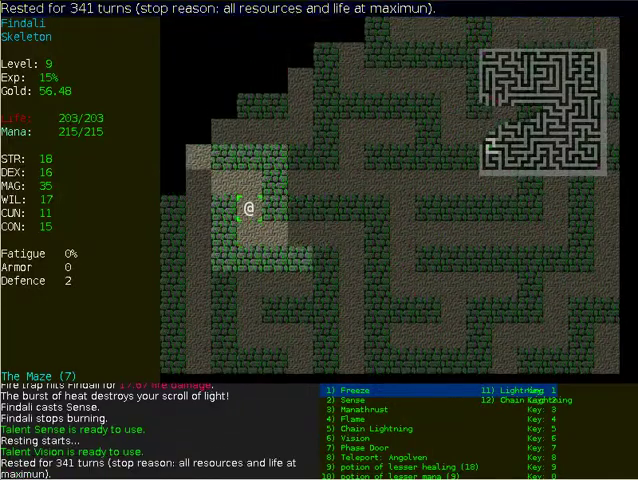
pyautogui.press('2')
pyautogui.press('2')
pyautogui.press('3')
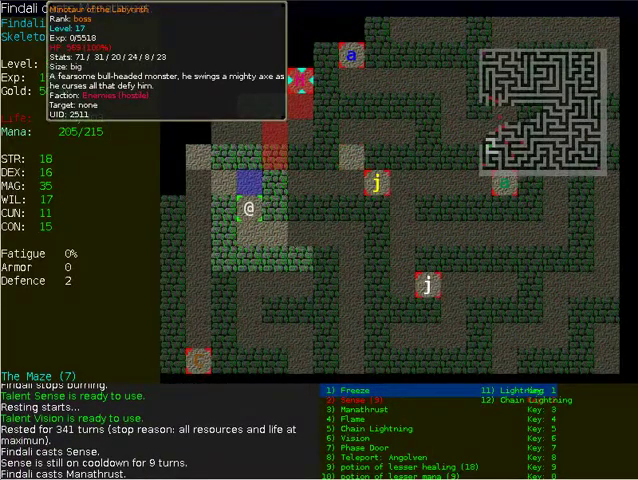
# - Kill the Minotaur of the Labyrinth with Freeze, Manathrust and Flame
pyautogui.press('s')
pyautogui.press('s')
pyautogui.press('1')
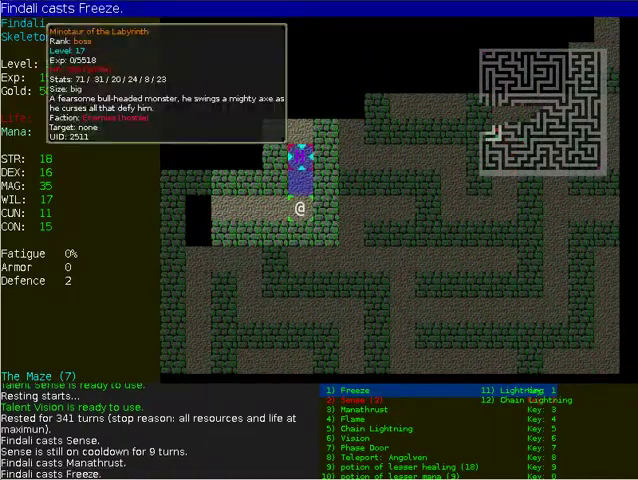
pyautogui.press('4')
pyautogui.press('3')
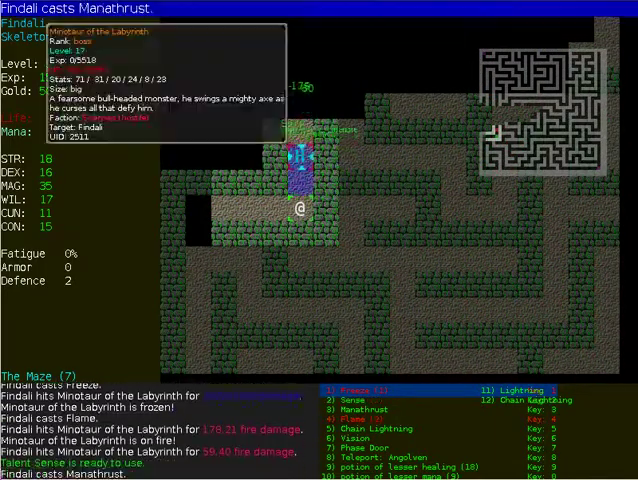
pyautogui.press('1')
pyautogui.press('4')
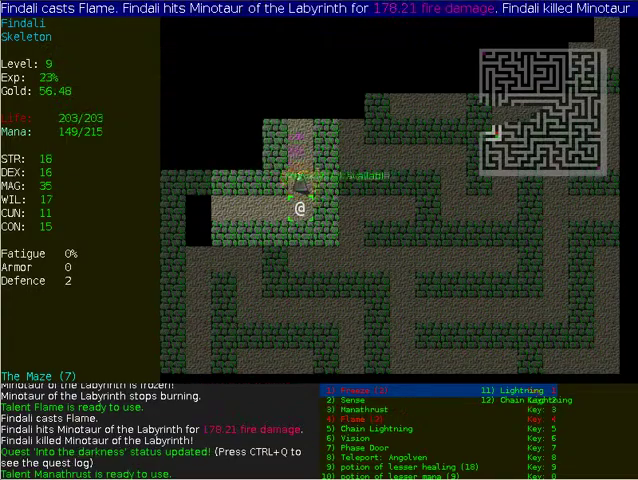
# - Pick up all the Minotaur's loot, including the Steel Helm of Hammerhand, and teleport to Angolwen
pyautogui.press('Up')
pyautogui.press('g')
pyautogui.press('Return')
pyautogui.press('Return')
pyautogui.press('Return')
pyautogui.press('Return')
pyautogui.press('Return')
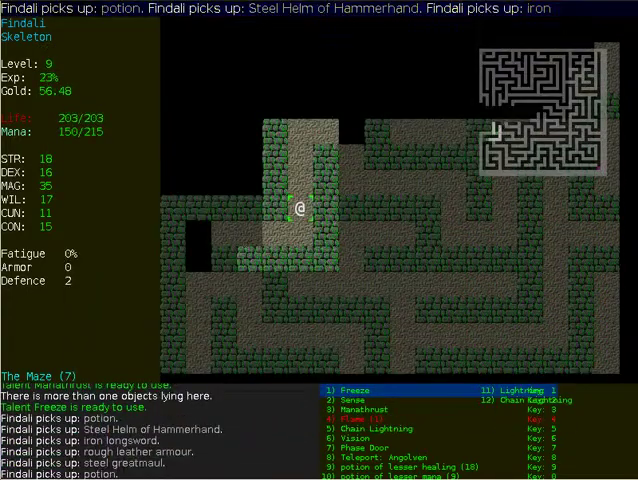
pyautogui.press('8')
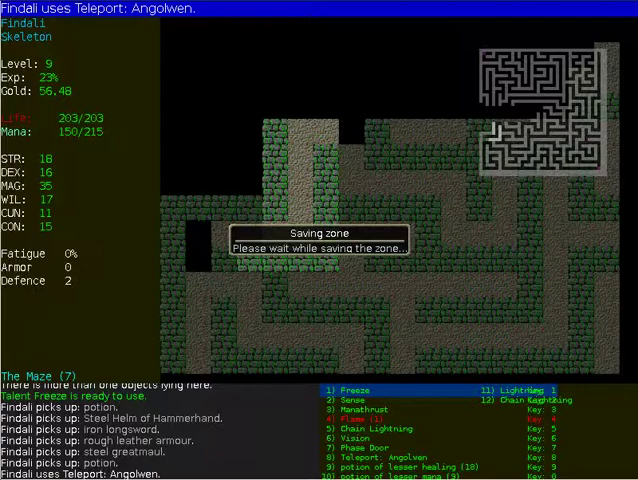
# - Run north through Angolwen toward the scribe store
pyautogui.hotkey('shift', 'Up')
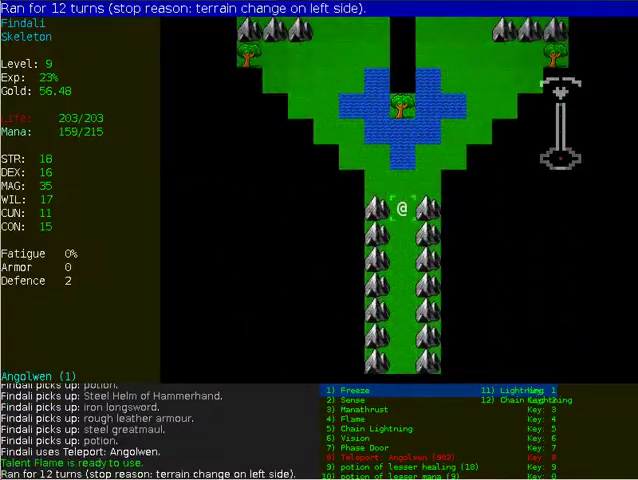
pyautogui.hotkey('shift', 'Up')
# - Buy a single scroll of identify at the scribe store
pyautogui.press('Up')
pyautogui.press('Up')
pyautogui.press('Up')
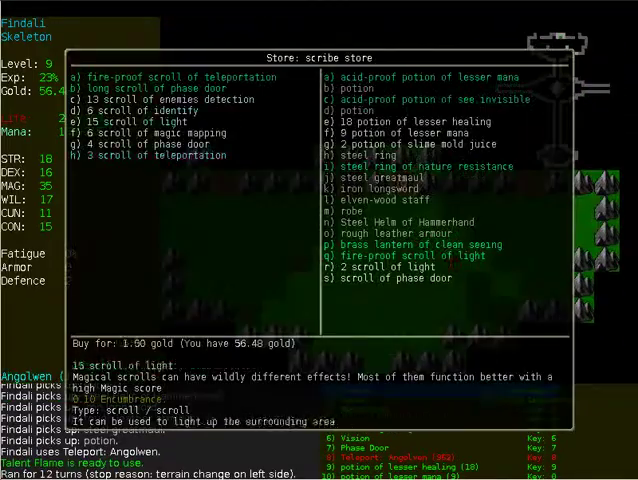
pyautogui.press('d')
pyautogui.press('Return')
pyautogui.press('Escape')
# - Read the scroll to identify the inventory and wear the robe of nature resistance
pyautogui.press('i')
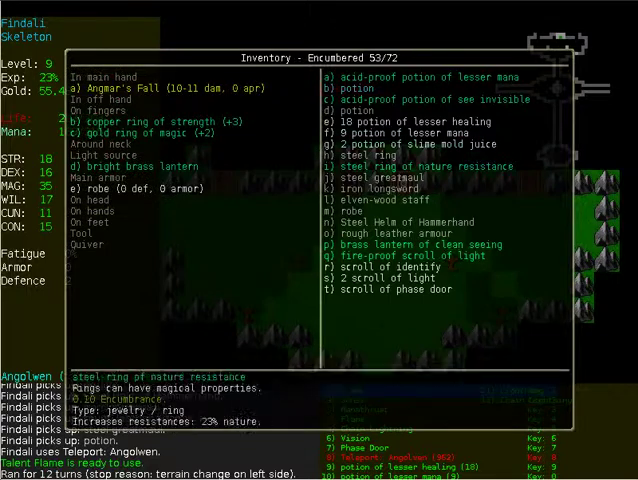
pyautogui.press('r')
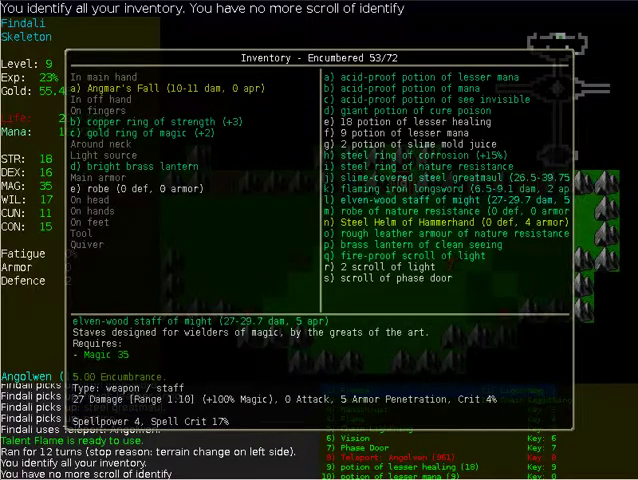
pyautogui.click(400, 211)
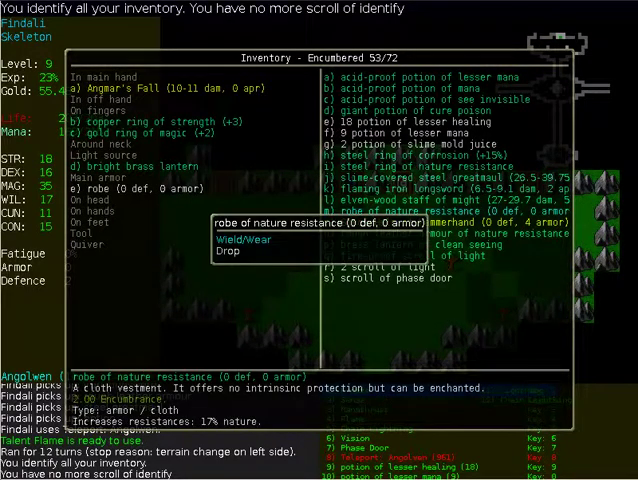
pyautogui.click(243, 240)
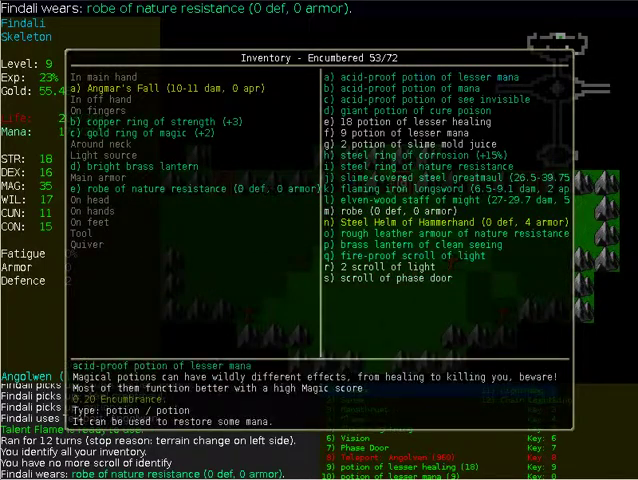
pyautogui.press('Escape')
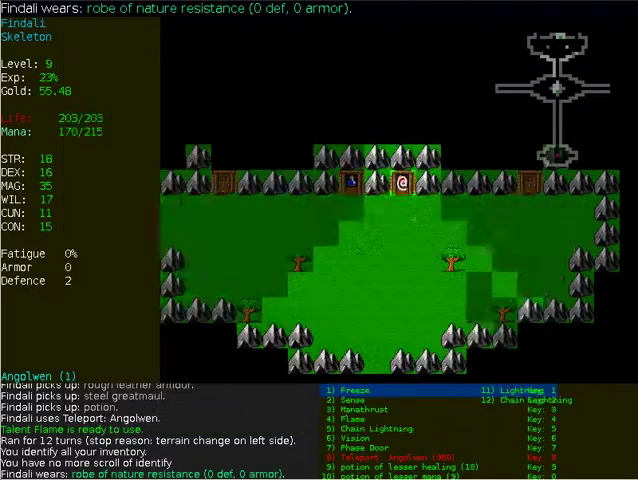
# - Sell the steel ring of corrosion, greatmaul, longsword, staff, robe and rough leather armour
pyautogui.press('Down')
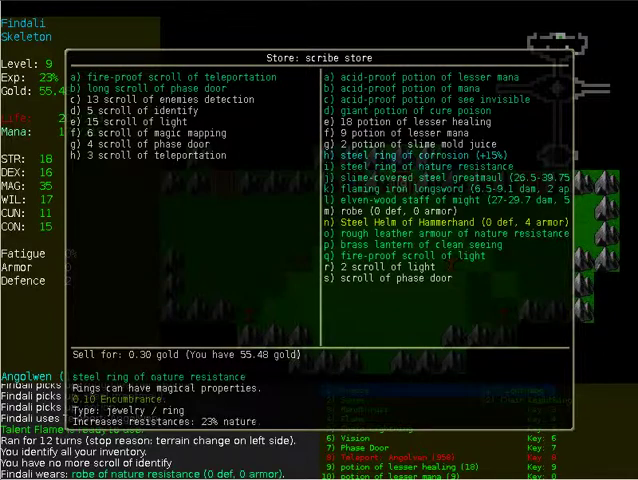
pyautogui.press('Return')
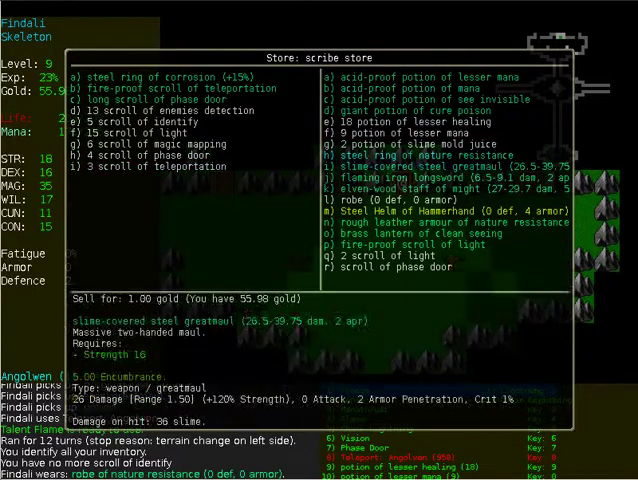
pyautogui.press('Return')
pyautogui.press('Return')
pyautogui.press('Return')
pyautogui.press('Return')
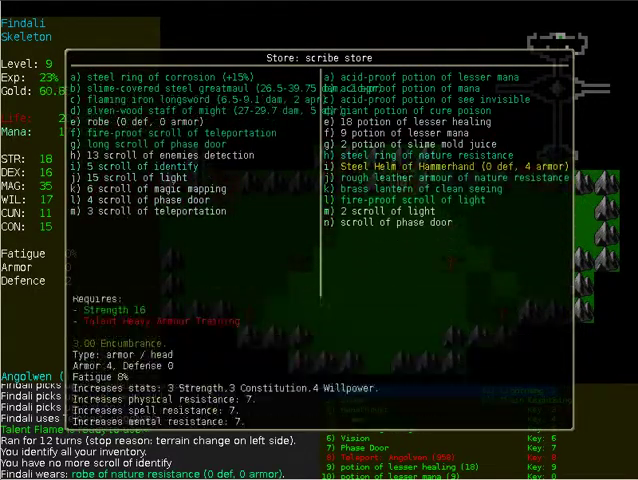
pyautogui.press('Down')
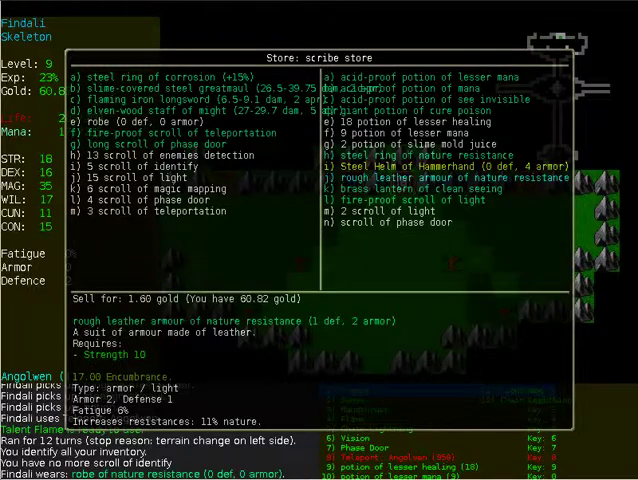
pyautogui.press('Return')
# - Walk out of Angolwen and head northwest across the world map
pyautogui.press('Escape')
pyautogui.press('Up')
pyautogui.press('Up')
pyautogui.press('Up')
pyautogui.press('Up')
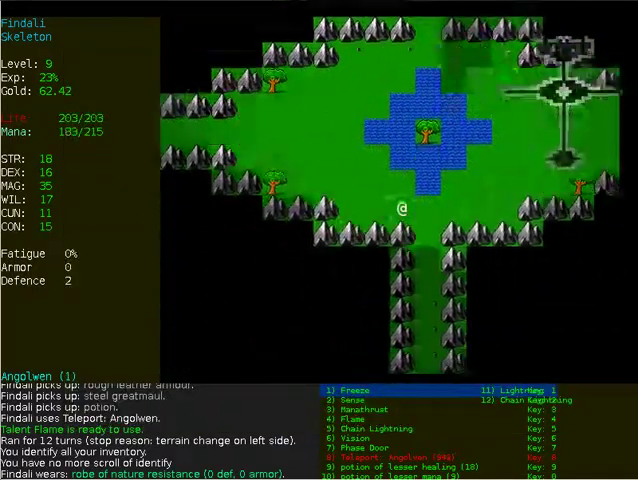
pyautogui.press('Down')
pyautogui.press('Down')
pyautogui.press('Down')
pyautogui.press('Down')
pyautogui.press('Down')
pyautogui.press('Down')
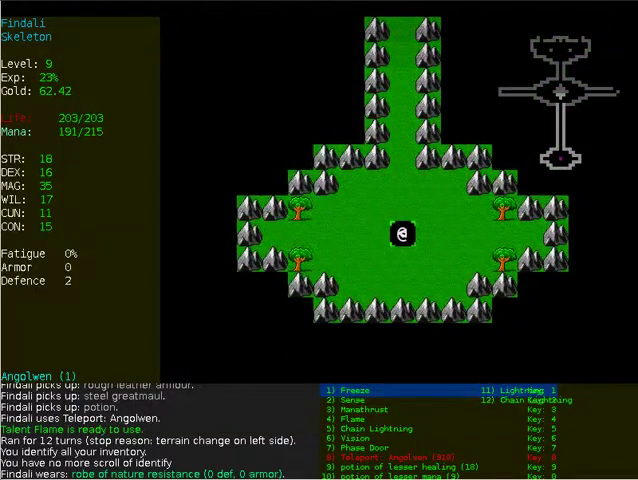
pyautogui.press('Left')
pyautogui.press('Left')
pyautogui.press('Up')
pyautogui.press('Up')
pyautogui.press('Up')
pyautogui.press('Left')
pyautogui.press('Left')
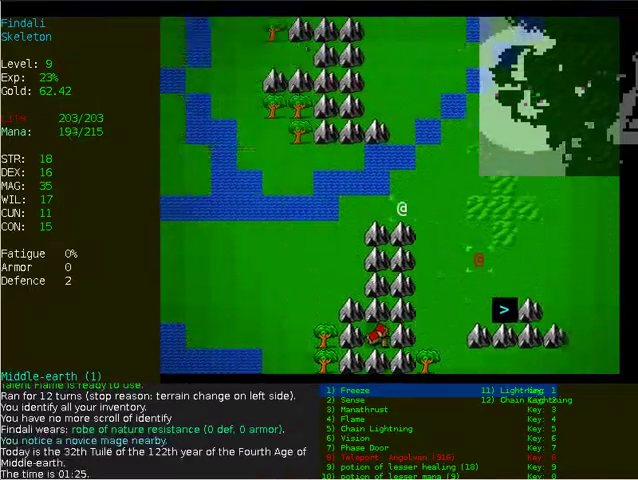